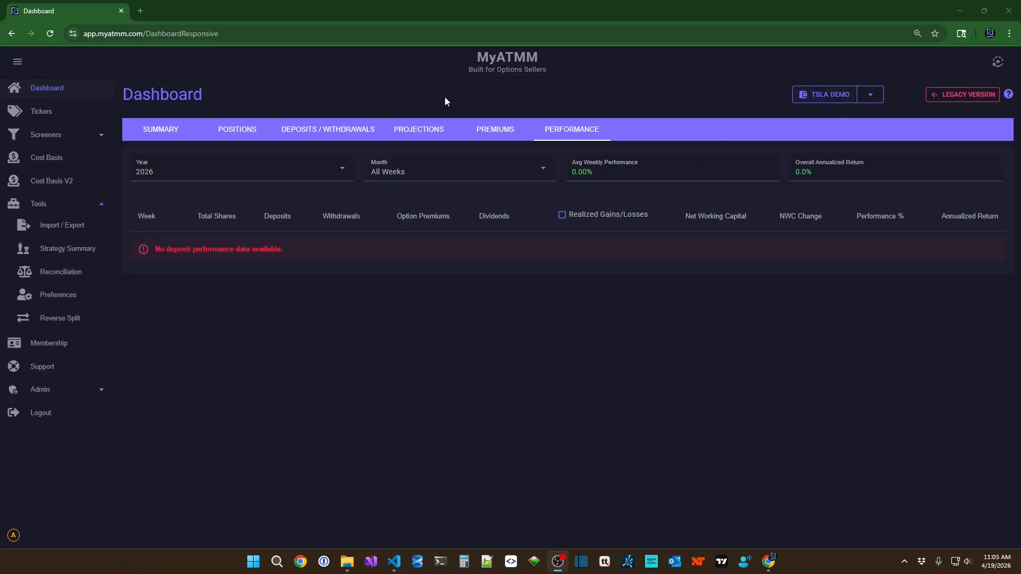
Step: Record and save a 15,000 deposit dated 4/1/2026 with the note "Deposit"
{"action": "left_click", "coordinate": [165, 132]}
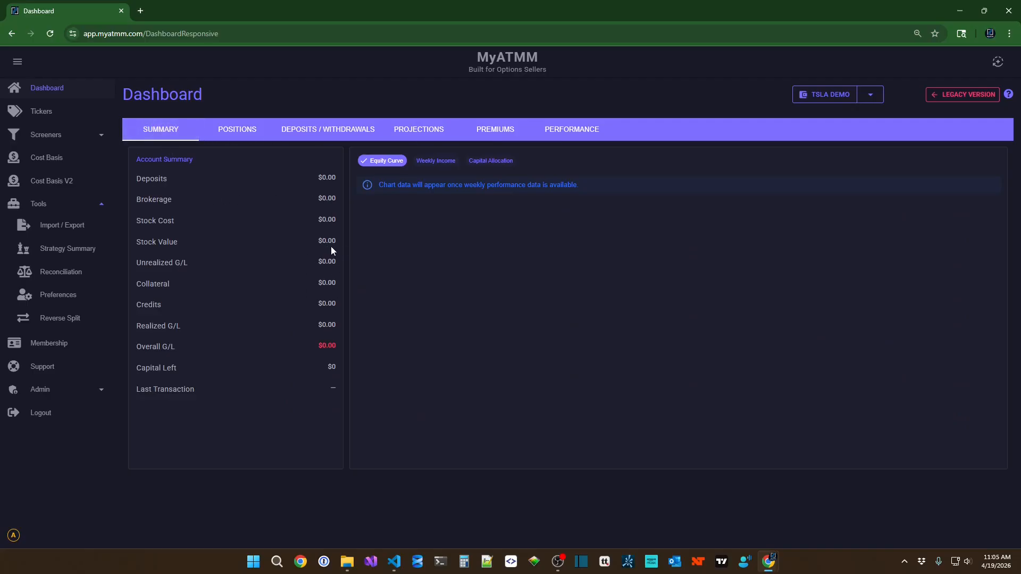
{"action": "left_click", "coordinate": [351, 131]}
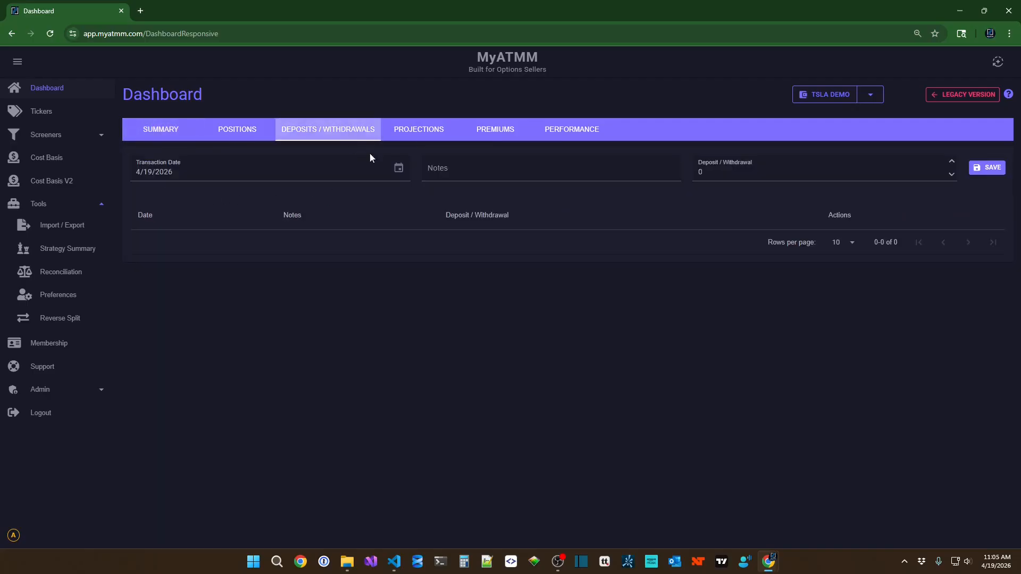
{"action": "left_click", "coordinate": [397, 169]}
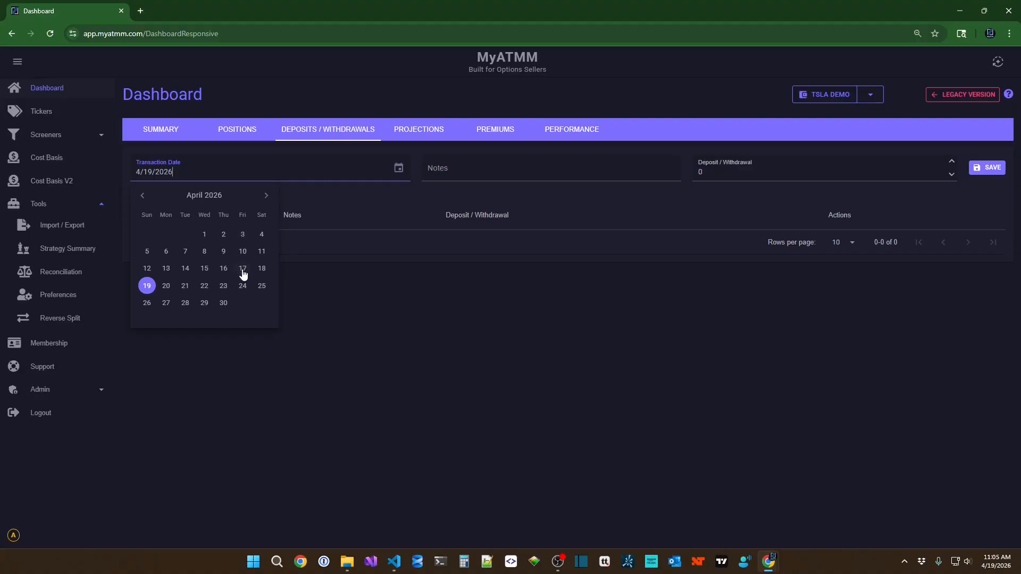
{"action": "left_click", "coordinate": [206, 234]}
{"action": "left_click", "coordinate": [457, 169]}
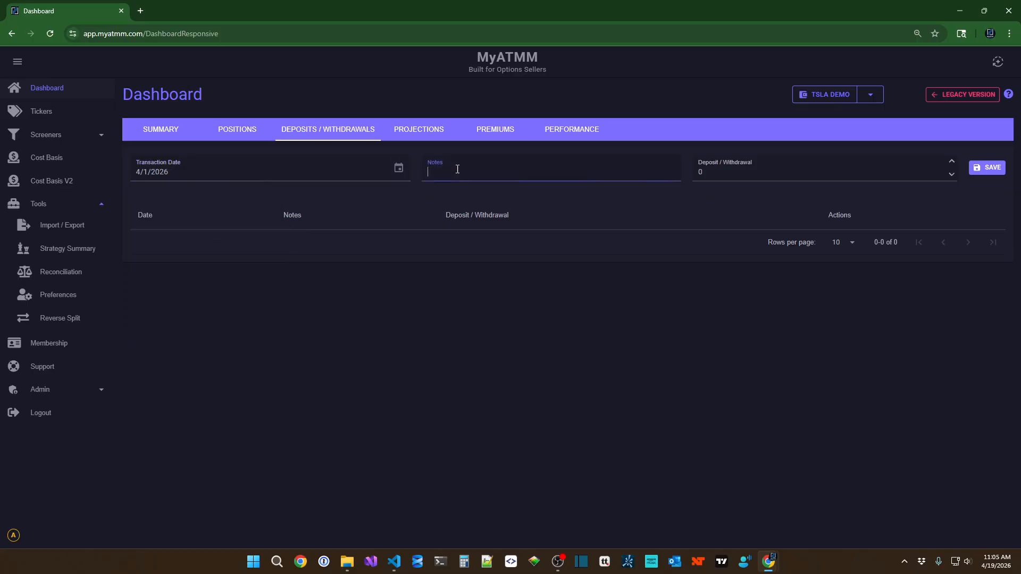
{"action": "type", "text": "Deposit"}
{"action": "key", "text": "Tab"}
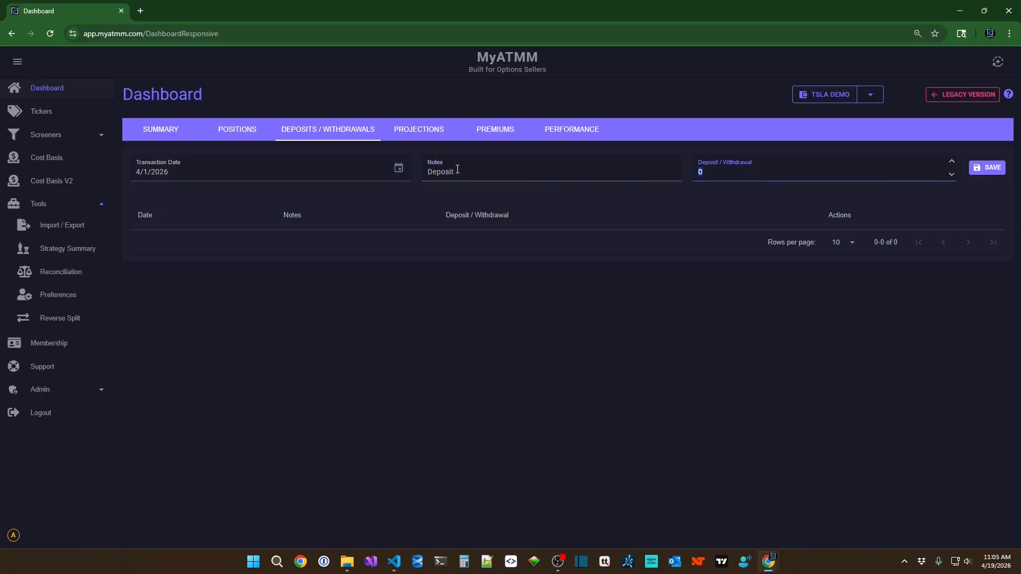
{"action": "type", "text": "15000"}
{"action": "left_click", "coordinate": [983, 168]}
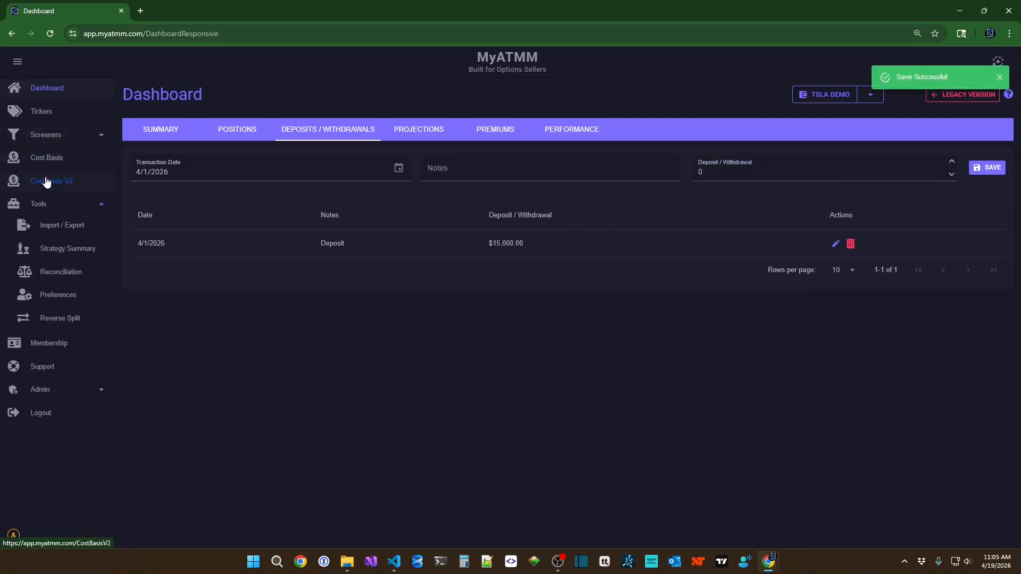
Step: Add and save the symbol TSLA as a new entry in Cost Basis V2
{"action": "left_click", "coordinate": [48, 205]}
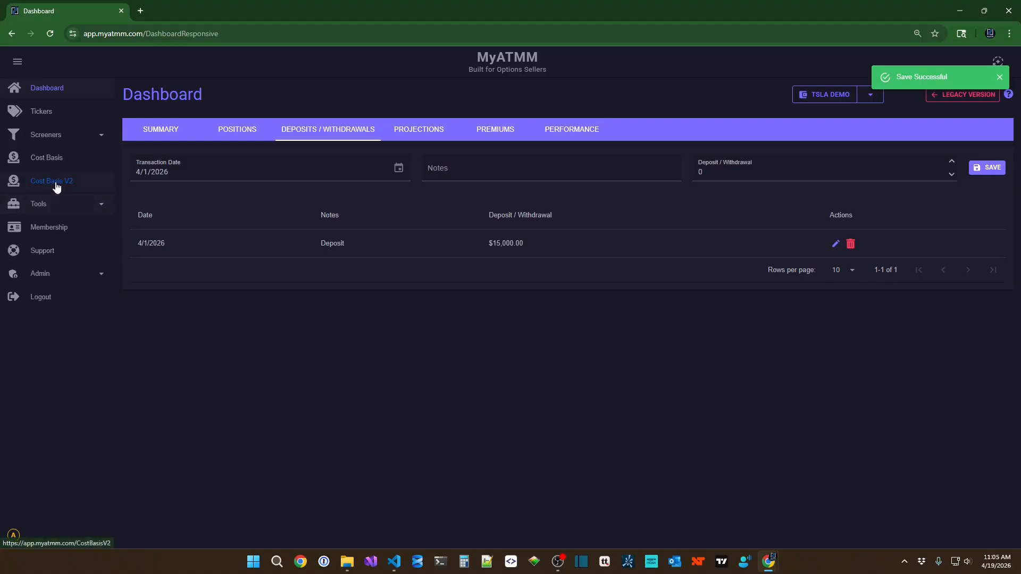
{"action": "left_click", "coordinate": [53, 184]}
{"action": "left_click", "coordinate": [224, 127]}
{"action": "left_click", "coordinate": [224, 127]}
{"action": "left_click", "coordinate": [906, 132]}
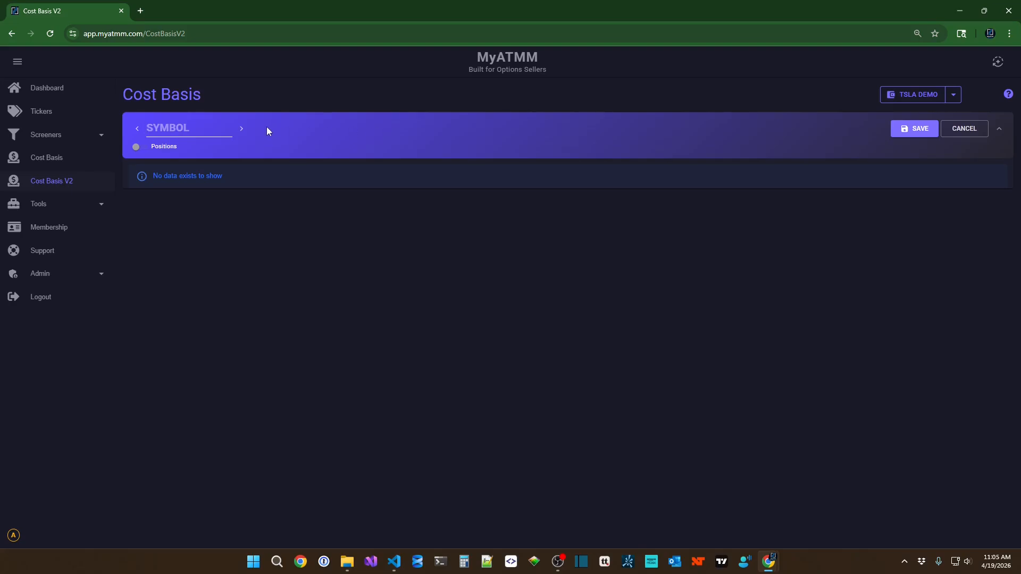
{"action": "type", "text": "tsla"}
{"action": "left_click", "coordinate": [907, 133]}
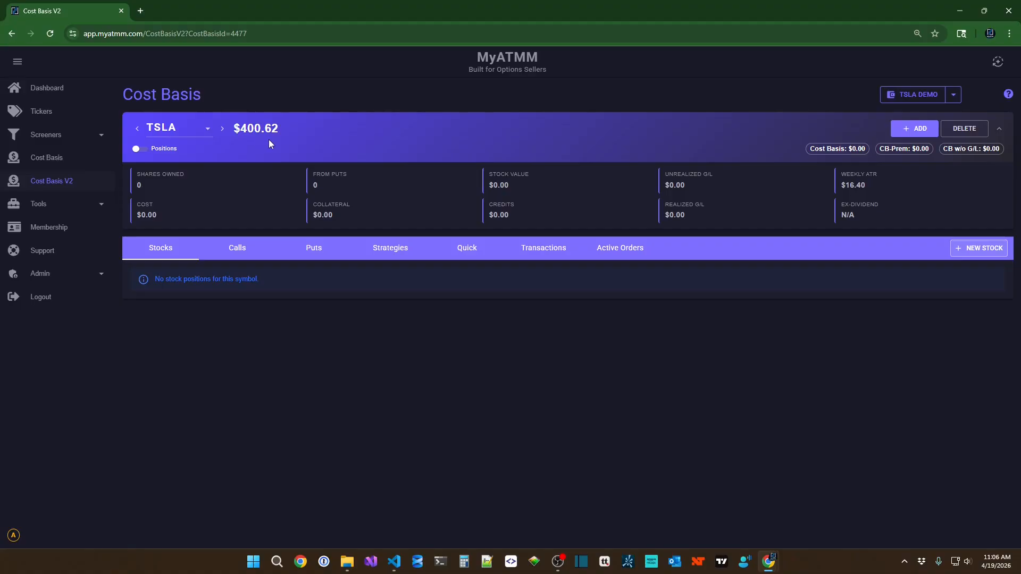
Step: Correct the 4/1/2026 deposit amount on the dashboard to 150,000 and save the change
{"action": "left_click", "coordinate": [53, 89]}
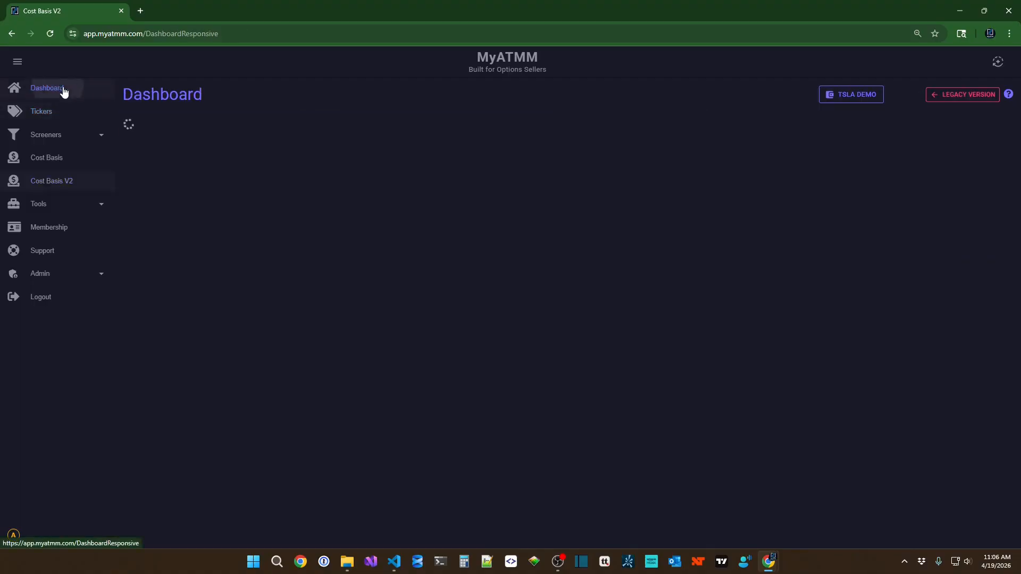
{"action": "left_click", "coordinate": [349, 132]}
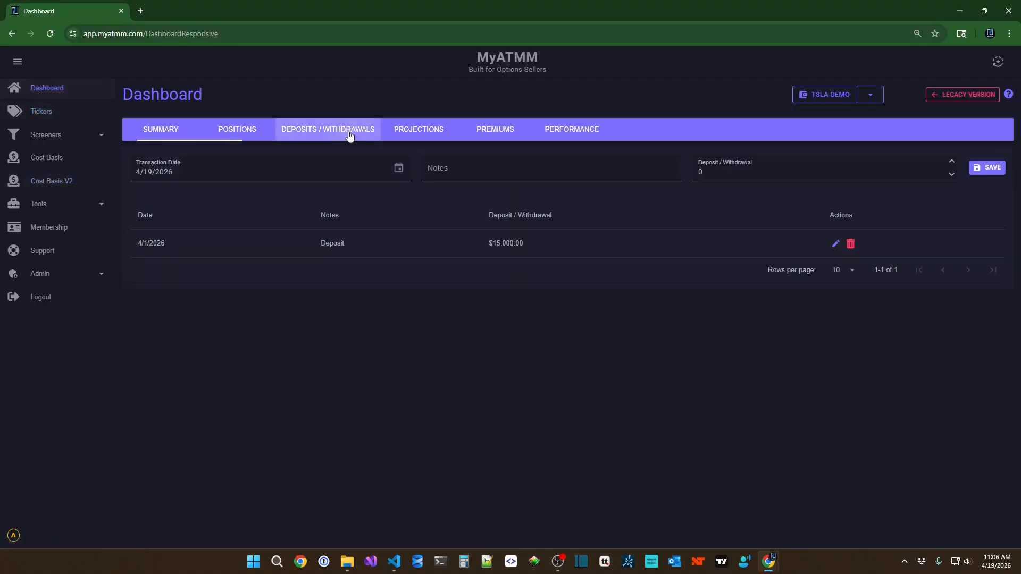
{"action": "left_click", "coordinate": [836, 244]}
{"action": "left_click", "coordinate": [691, 252]}
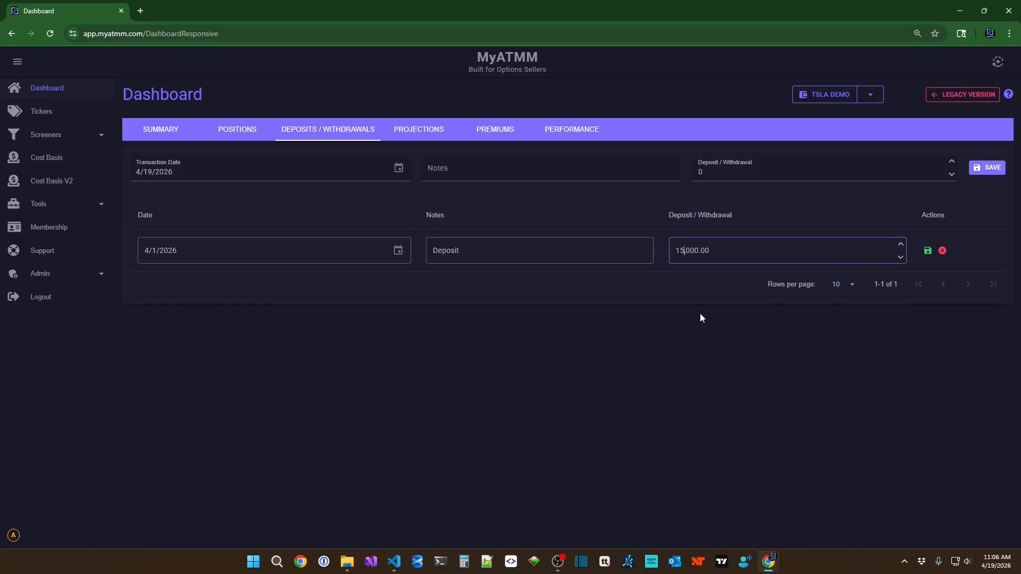
{"action": "type", "text": "0"}
{"action": "left_click", "coordinate": [927, 251]}
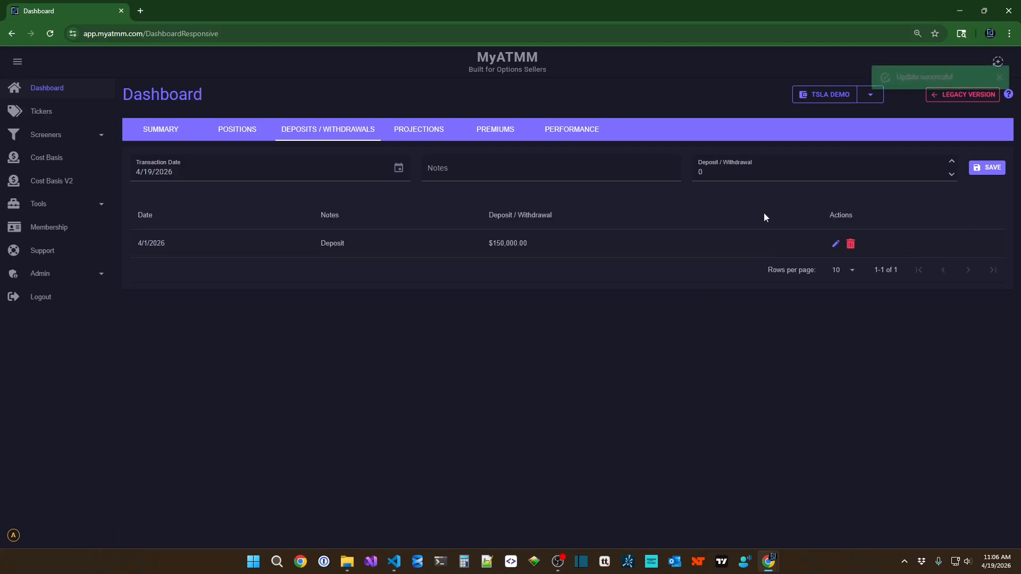
Step: Start a new TSLA put position in Cost Basis V2 with start date 04/01, side STO, 1 contract and expiration 04/03
{"action": "left_click", "coordinate": [53, 180]}
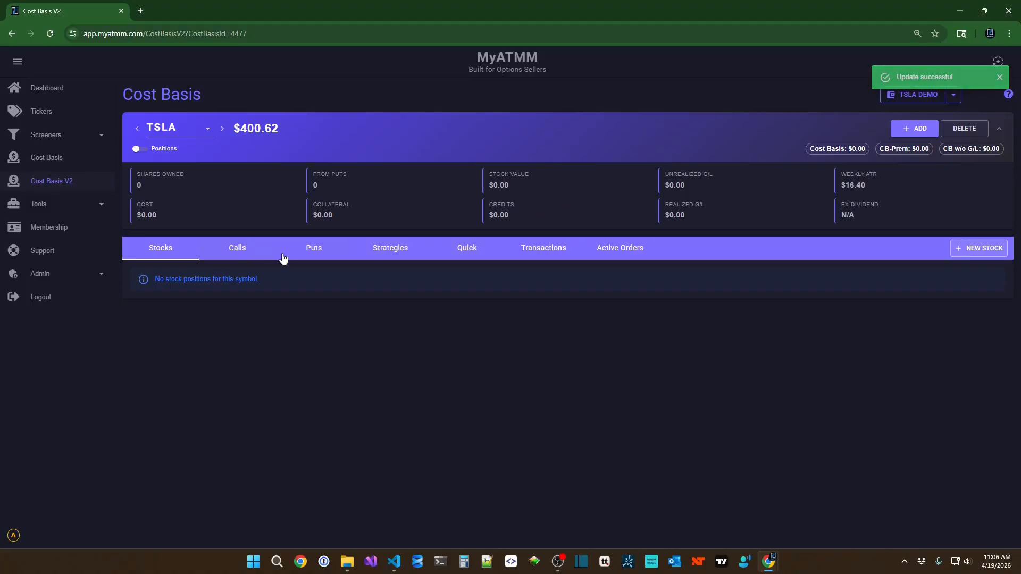
{"action": "left_click", "coordinate": [318, 254]}
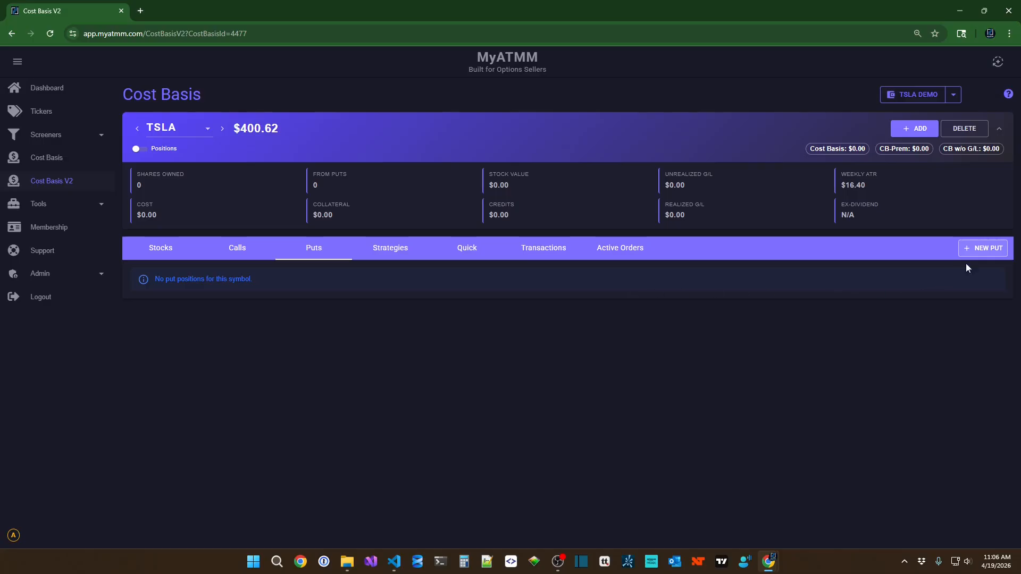
{"action": "left_click", "coordinate": [984, 251]}
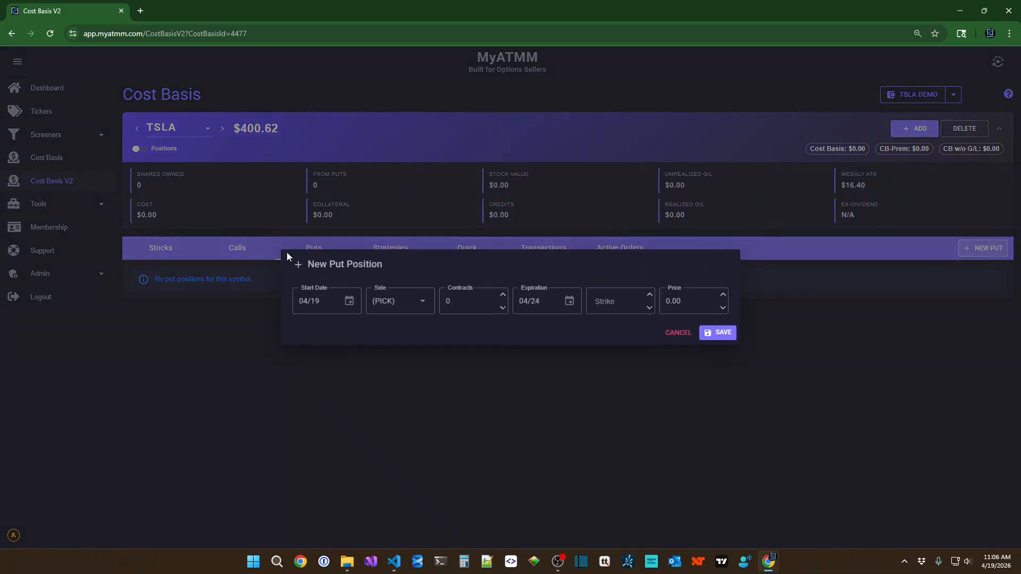
{"action": "left_click", "coordinate": [349, 302]}
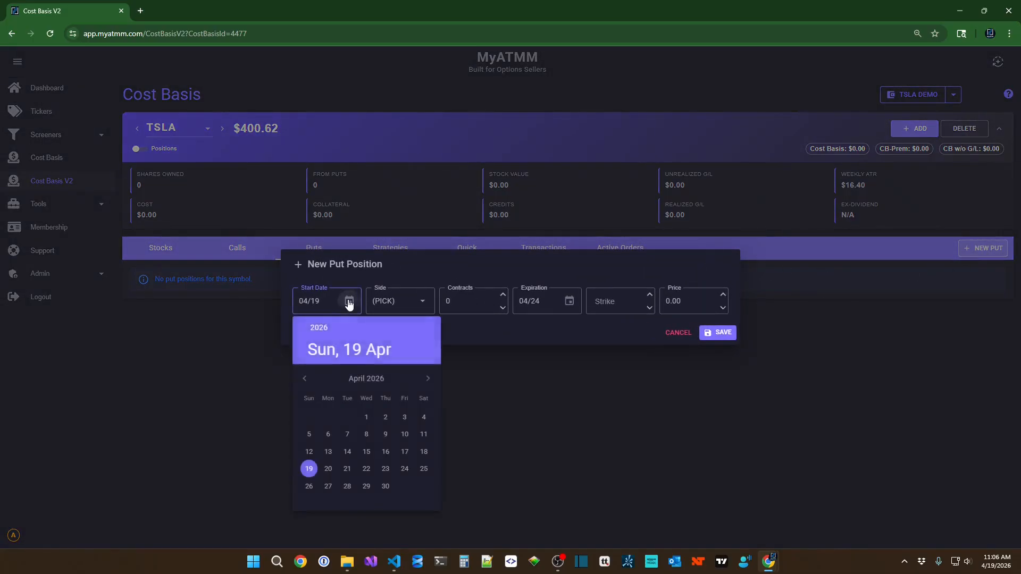
{"action": "left_click", "coordinate": [404, 418]}
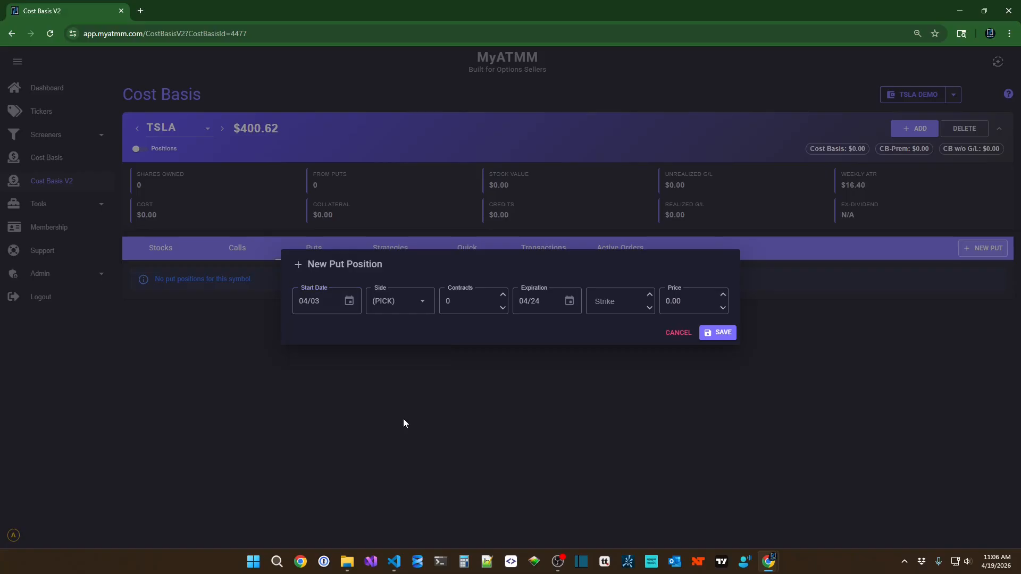
{"action": "left_click", "coordinate": [421, 301]}
{"action": "left_click", "coordinate": [400, 343]}
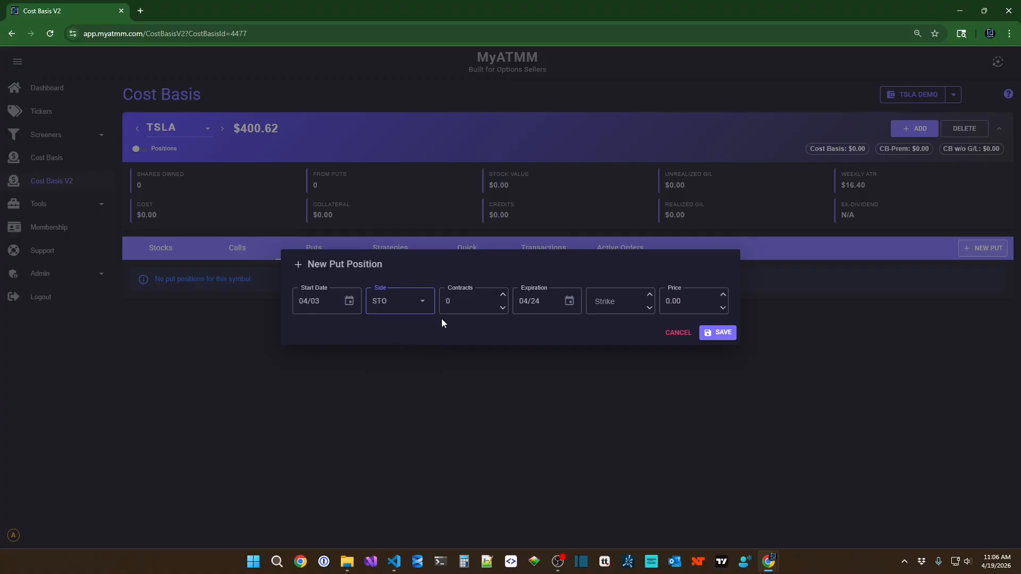
{"action": "left_click", "coordinate": [503, 301]}
{"action": "left_click", "coordinate": [568, 301]}
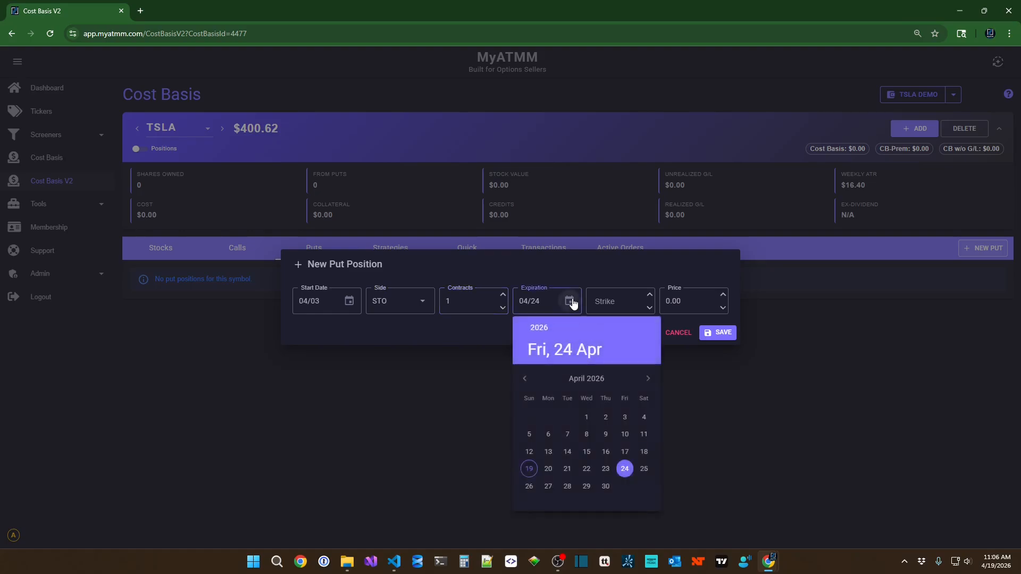
{"action": "left_click", "coordinate": [622, 419]}
{"action": "left_click", "coordinate": [349, 302]}
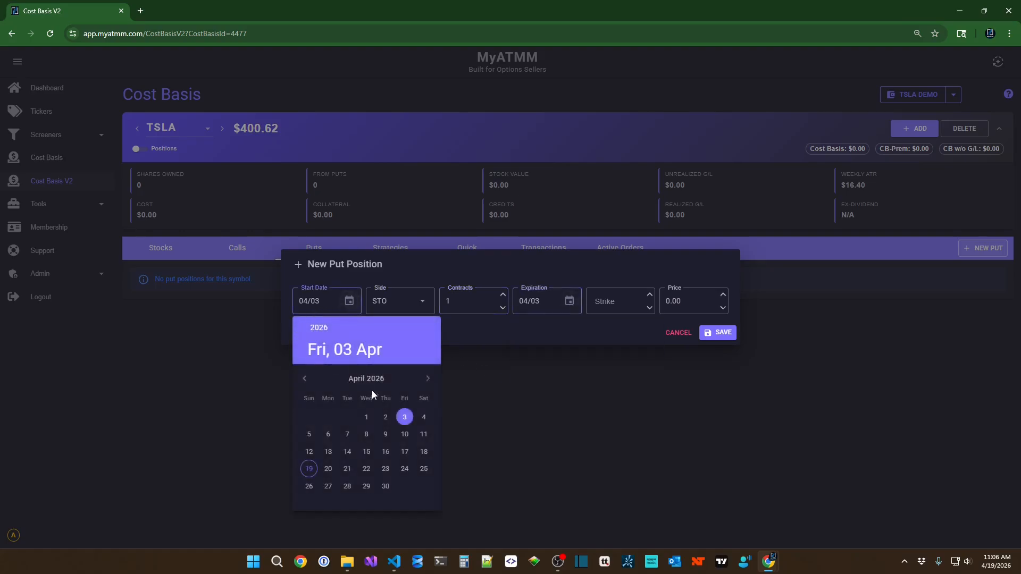
{"action": "left_click", "coordinate": [368, 418]}
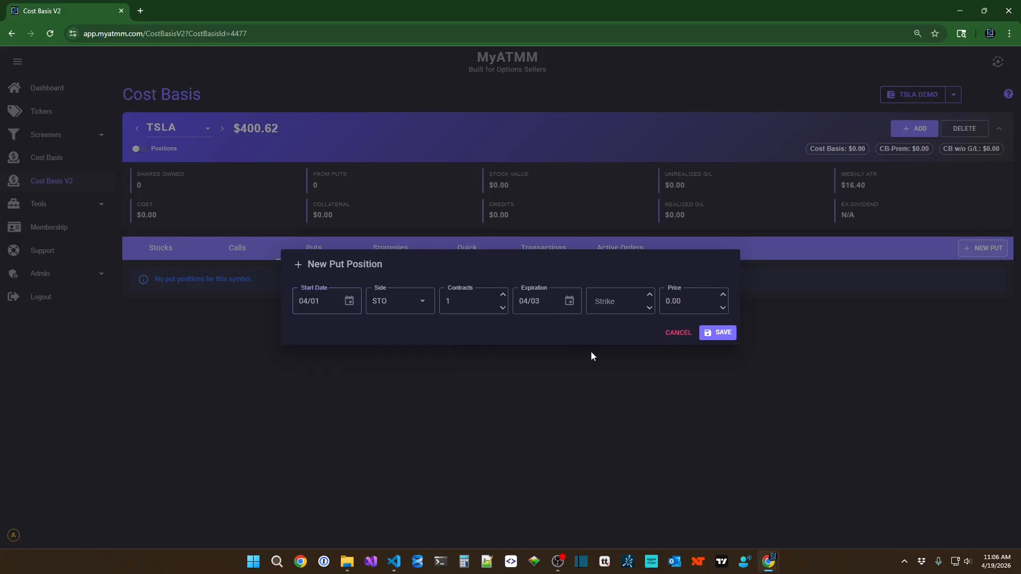
Step: Set the new put's strike to 375 and price to 2.85, save it, and view the TSLA transactions
{"action": "left_click", "coordinate": [609, 308]}
{"action": "type", "text": "375"}
{"action": "key", "text": "Tab"}
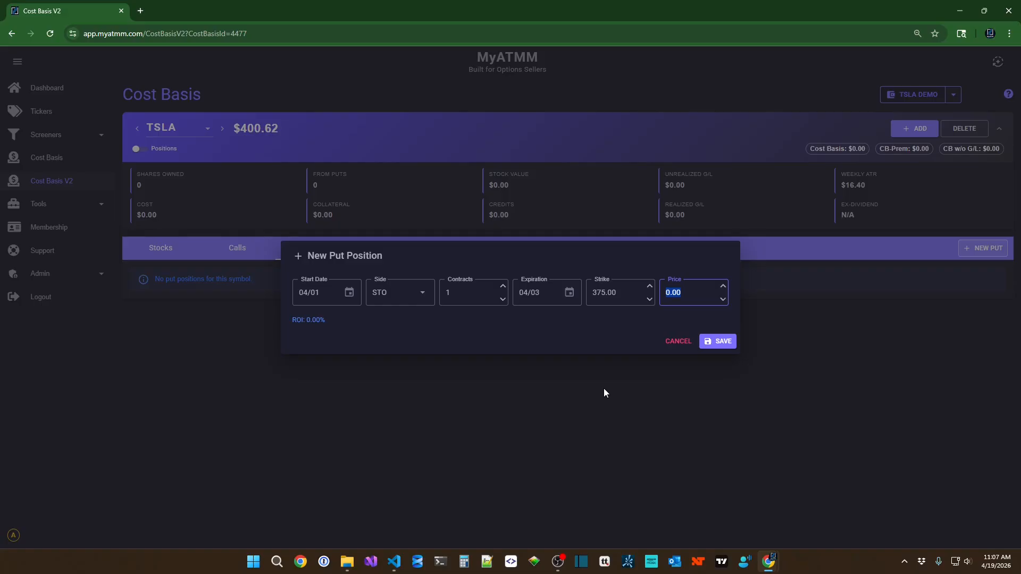
{"action": "type", "text": "2.85"}
{"action": "key", "text": "Tab"}
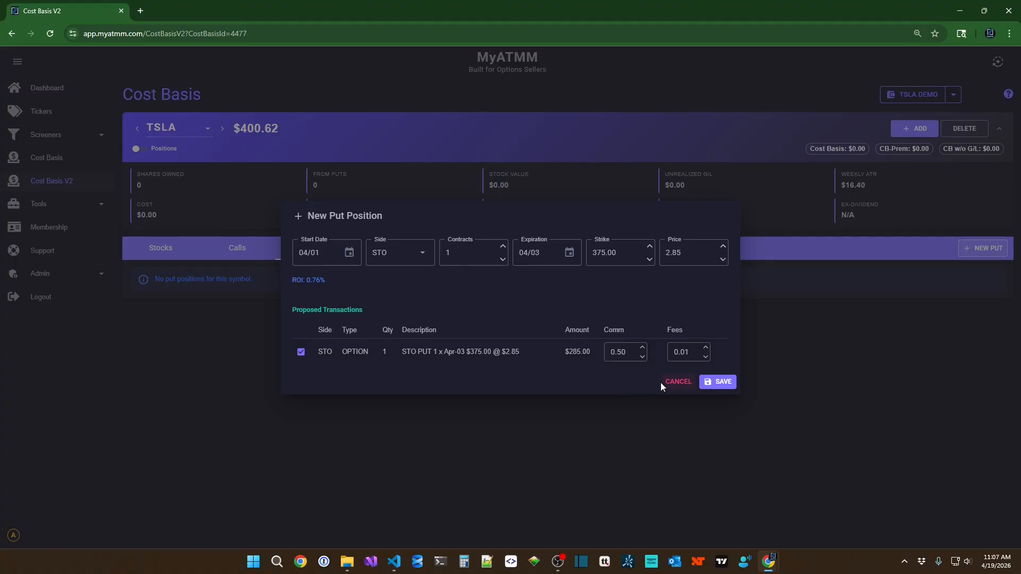
{"action": "left_click", "coordinate": [716, 384]}
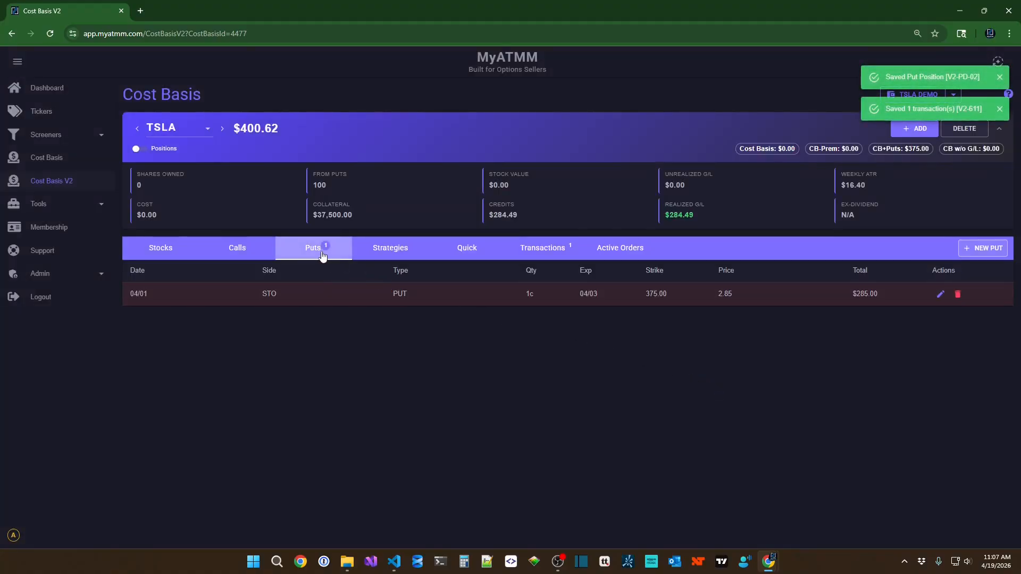
{"action": "left_click", "coordinate": [542, 255]}
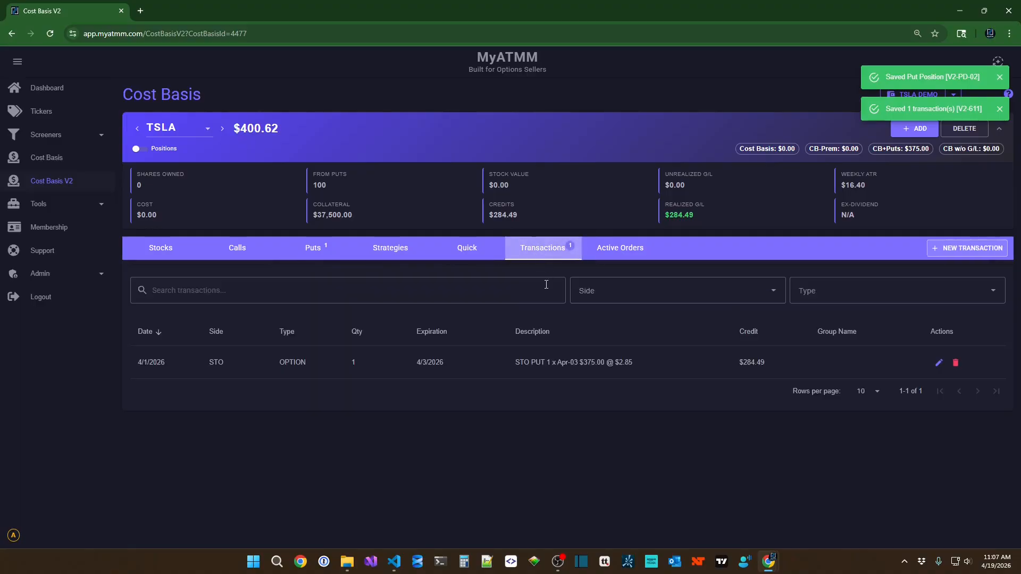
Step: Start rolling the 04/03 TSLA put, with roll date 04/03 and roll expiration 04/10
{"action": "left_click", "coordinate": [317, 250]}
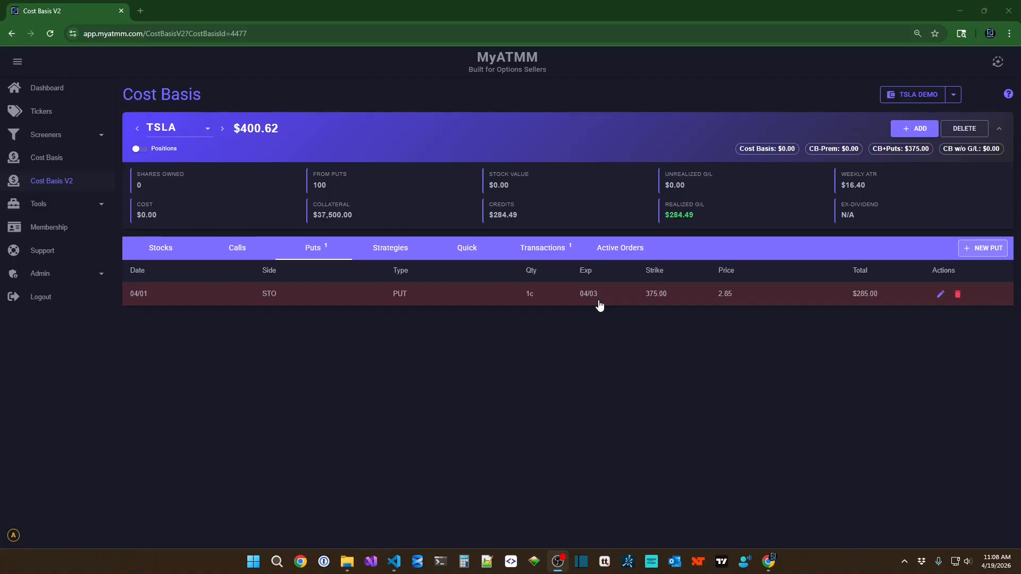
{"action": "left_click", "coordinate": [940, 294]}
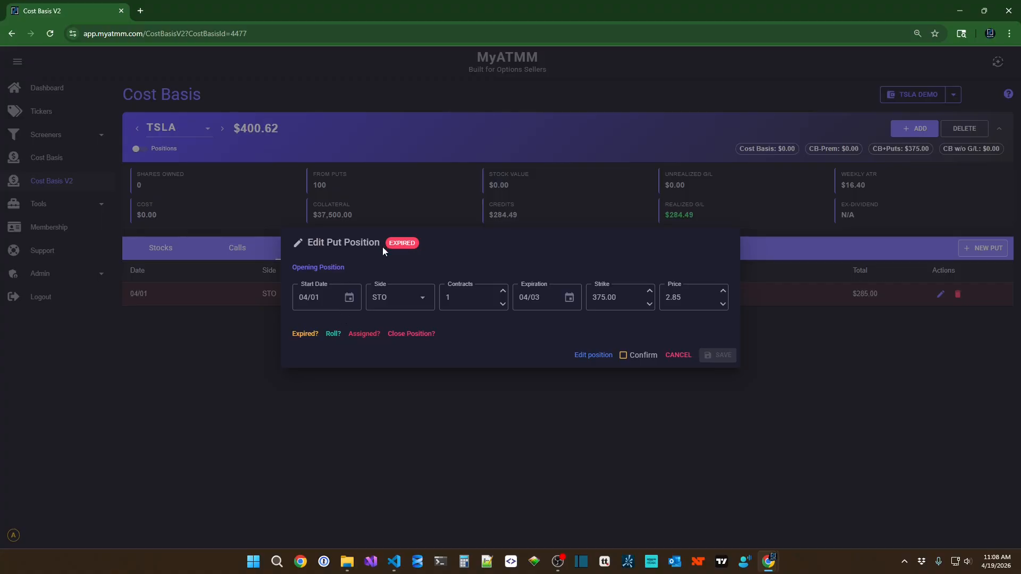
{"action": "left_click", "coordinate": [333, 334]}
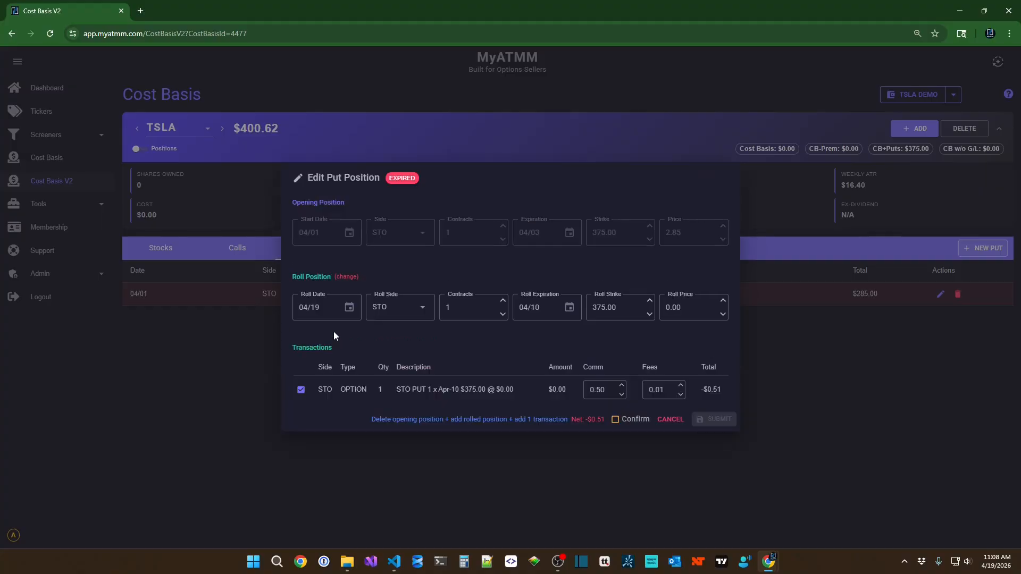
{"action": "left_click", "coordinate": [350, 309]}
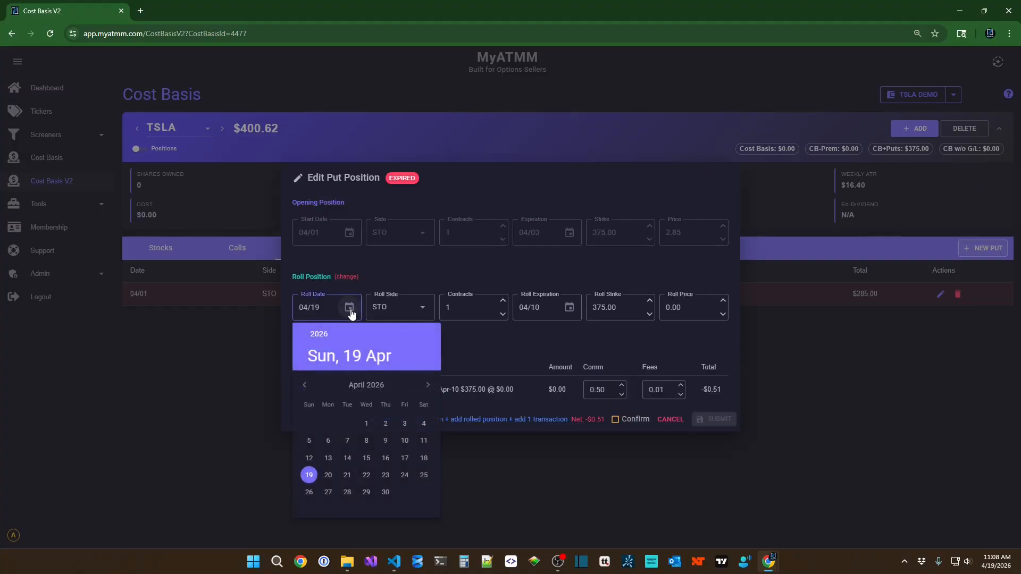
{"action": "left_click", "coordinate": [404, 424]}
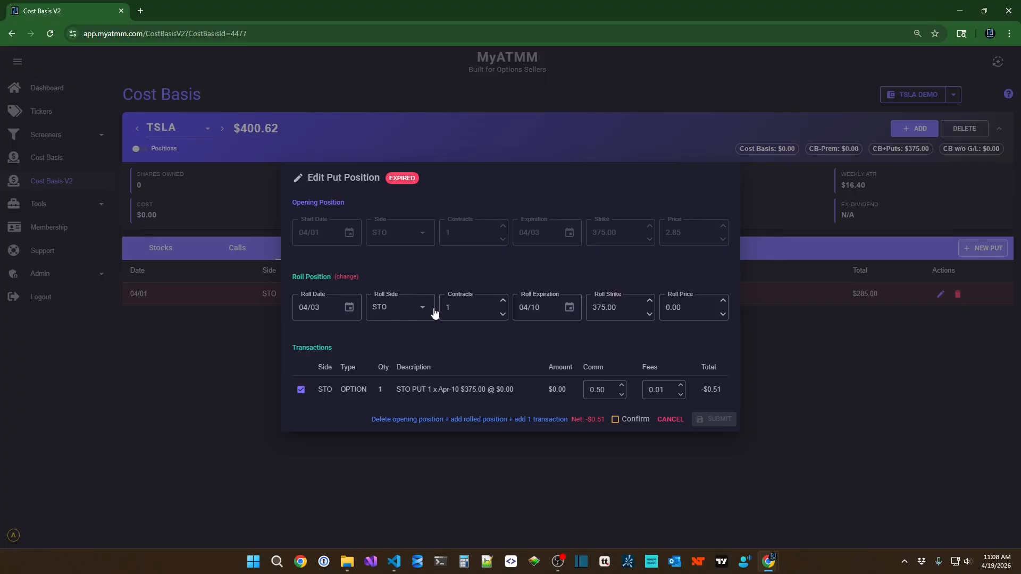
{"action": "left_click", "coordinate": [570, 307]}
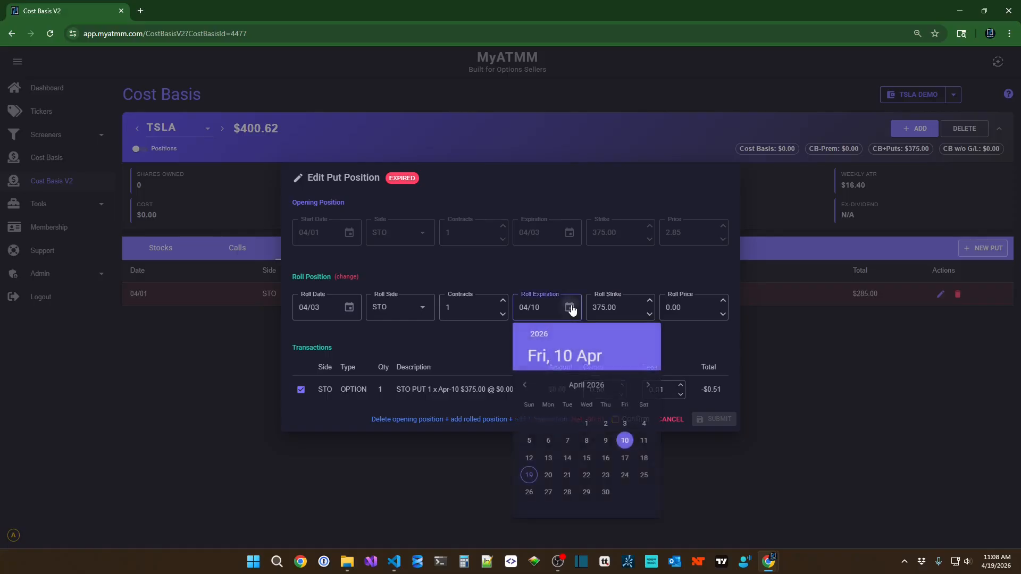
{"action": "left_click", "coordinate": [626, 441]}
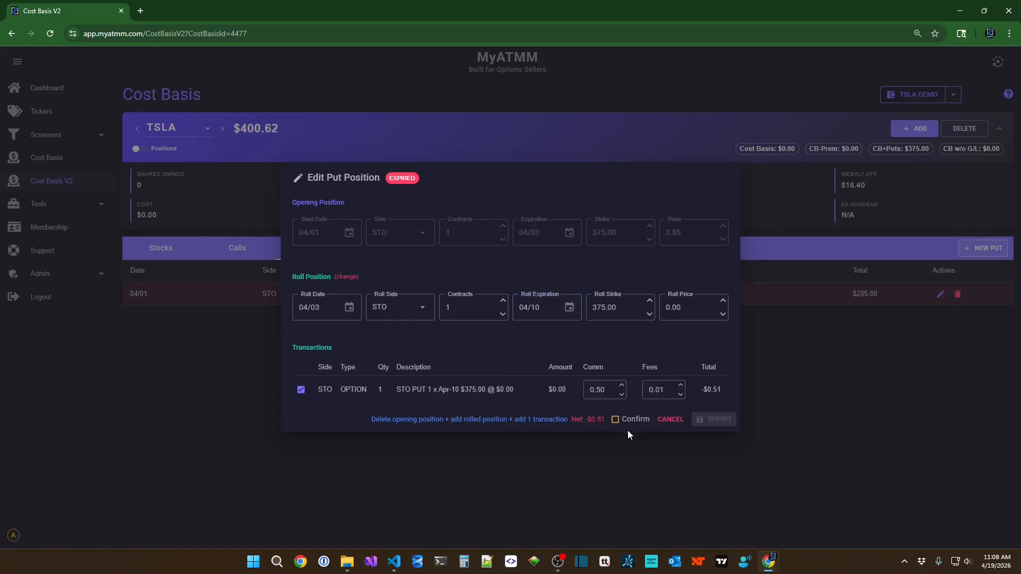
Step: Set the roll strike to 385 and roll price to 3.15, then confirm and submit the roll
{"action": "left_click", "coordinate": [603, 308]}
{"action": "key", "text": "BackSpace"}
{"action": "key", "text": "BackSpace"}
{"action": "type", "text": "85"}
{"action": "key", "text": "Tab"}
{"action": "type", "text": "3.15"}
{"action": "left_click", "coordinate": [640, 327]}
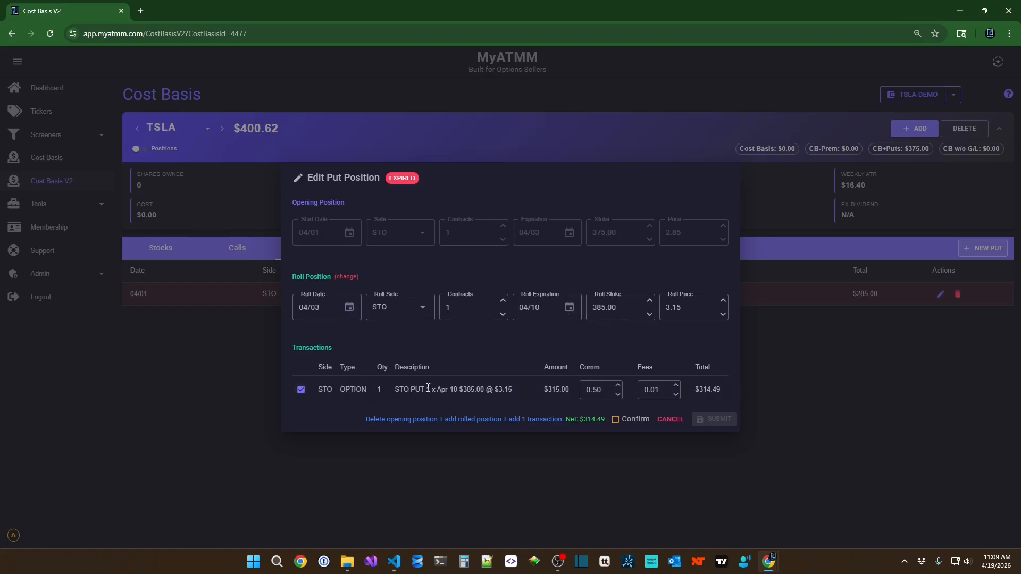
{"action": "left_click", "coordinate": [615, 420]}
{"action": "left_click", "coordinate": [715, 419]}
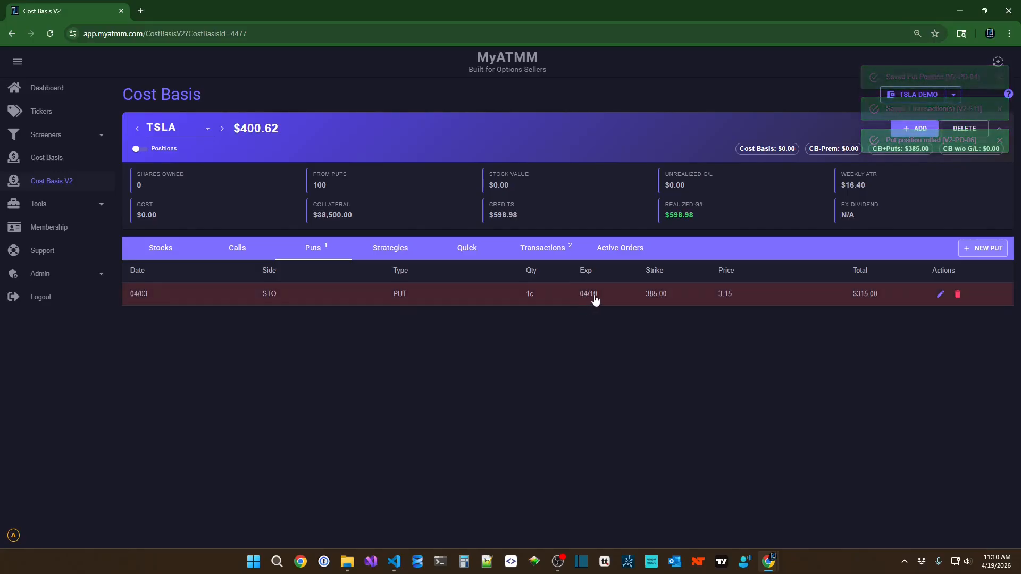
Step: Check the TSLA transactions and start rolling the put expiring 04/10, with roll date 04/10
{"action": "left_click", "coordinate": [558, 250]}
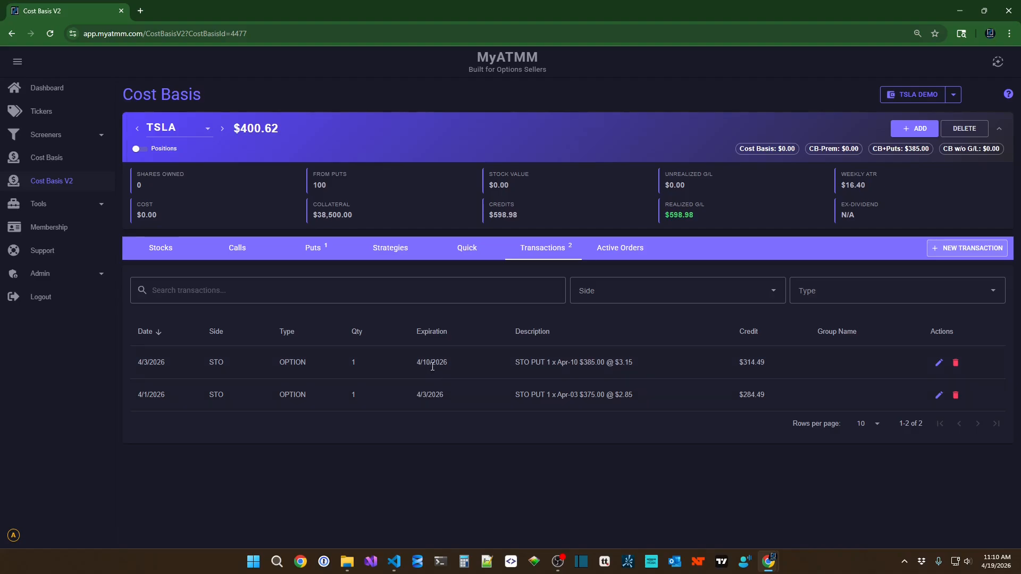
{"action": "left_click", "coordinate": [317, 250]}
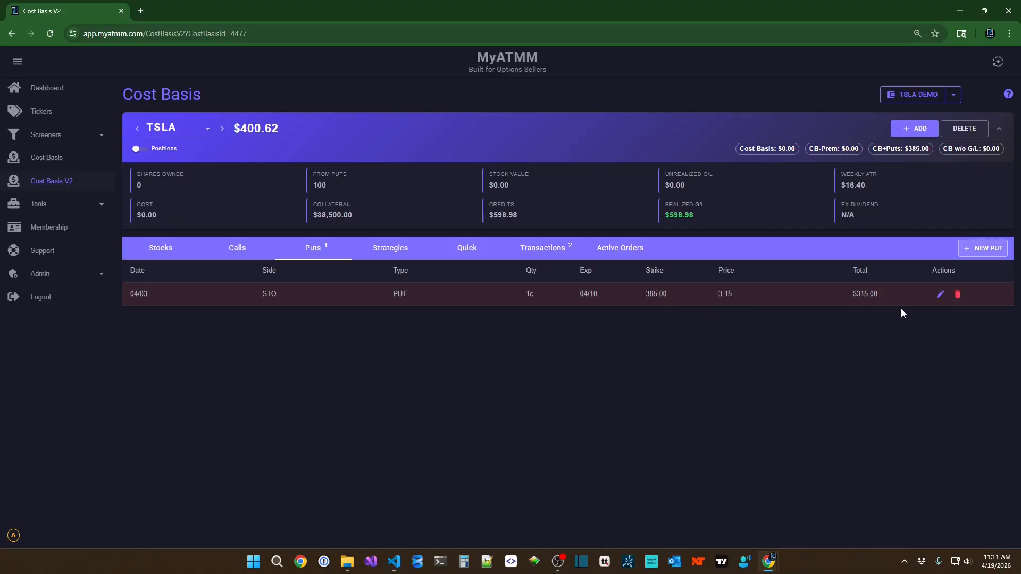
{"action": "left_click", "coordinate": [942, 295]}
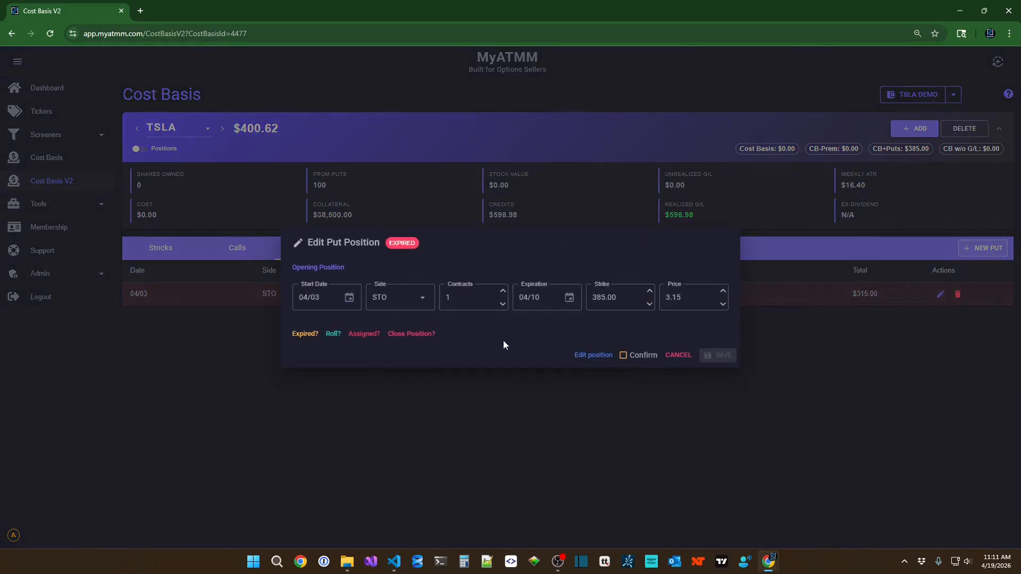
{"action": "left_click", "coordinate": [333, 335]}
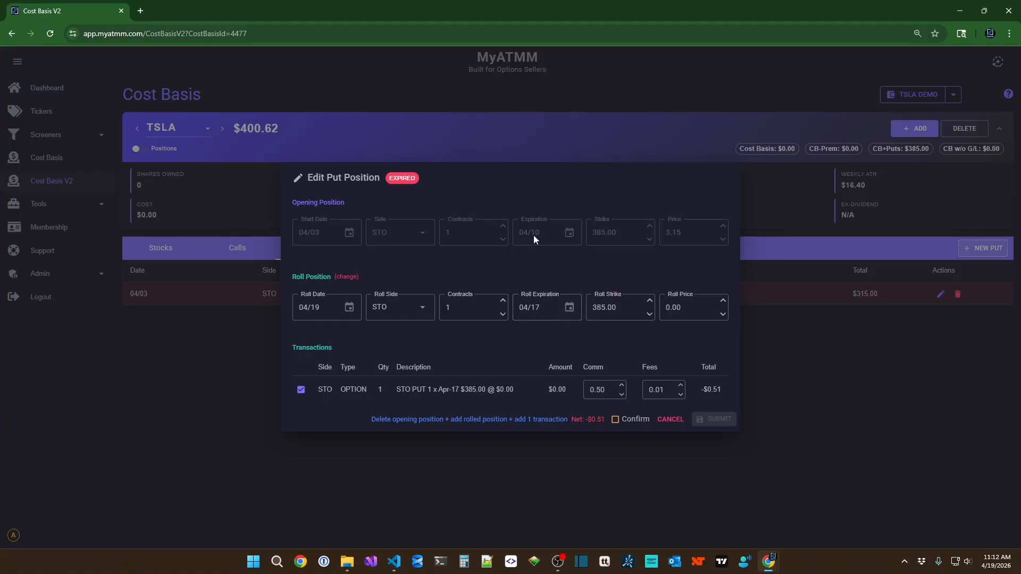
{"action": "left_click", "coordinate": [349, 307]}
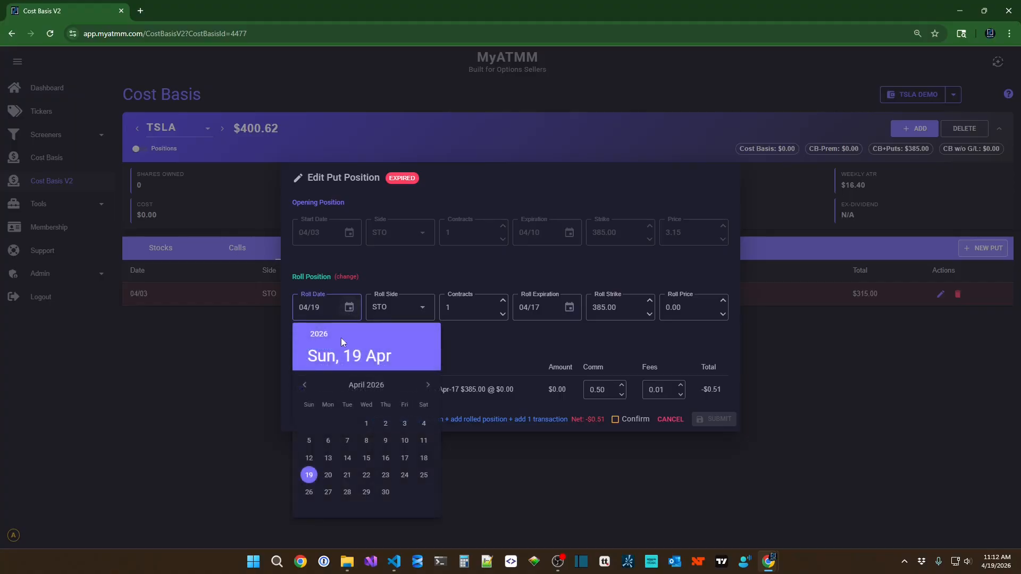
{"action": "left_click", "coordinate": [405, 441]}
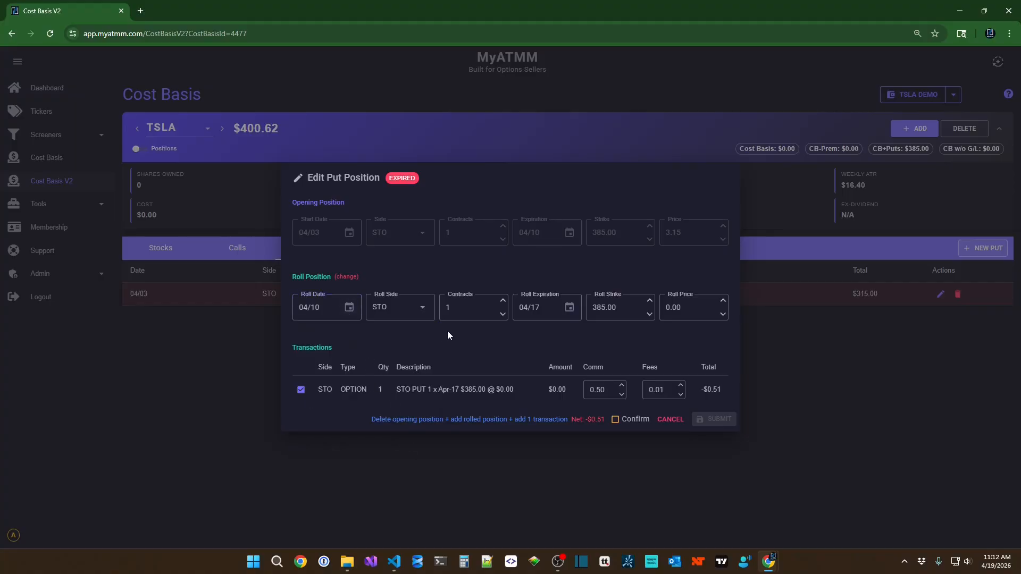
Step: Set the roll strike to 405 and the roll price to 4.25
{"action": "left_click", "coordinate": [593, 308]}
{"action": "key", "text": "shift+Right"}
{"action": "key", "text": "shift+Right"}
{"action": "key", "text": "shift+Right"}
{"action": "type", "text": "405"}
{"action": "key", "text": "Tab"}
{"action": "type", "text": "4.25"}
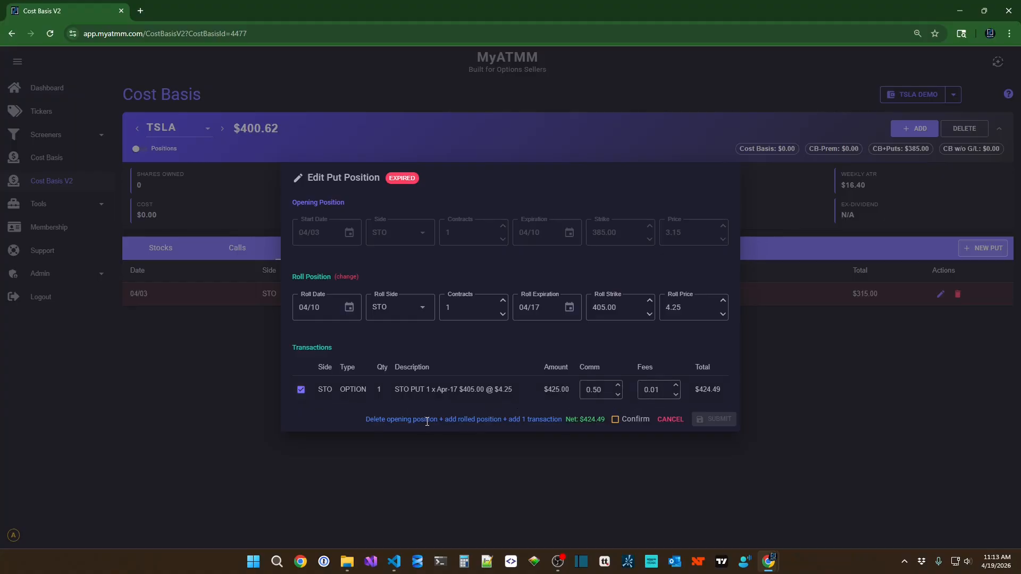
Step: Confirm and submit the put roll, and review the TSLA transactions
{"action": "left_click_drag", "start_coordinate": [376, 422], "coordinate": [528, 420]}
{"action": "left_click", "coordinate": [553, 419]}
{"action": "left_click", "coordinate": [615, 420]}
{"action": "left_click", "coordinate": [714, 419]}
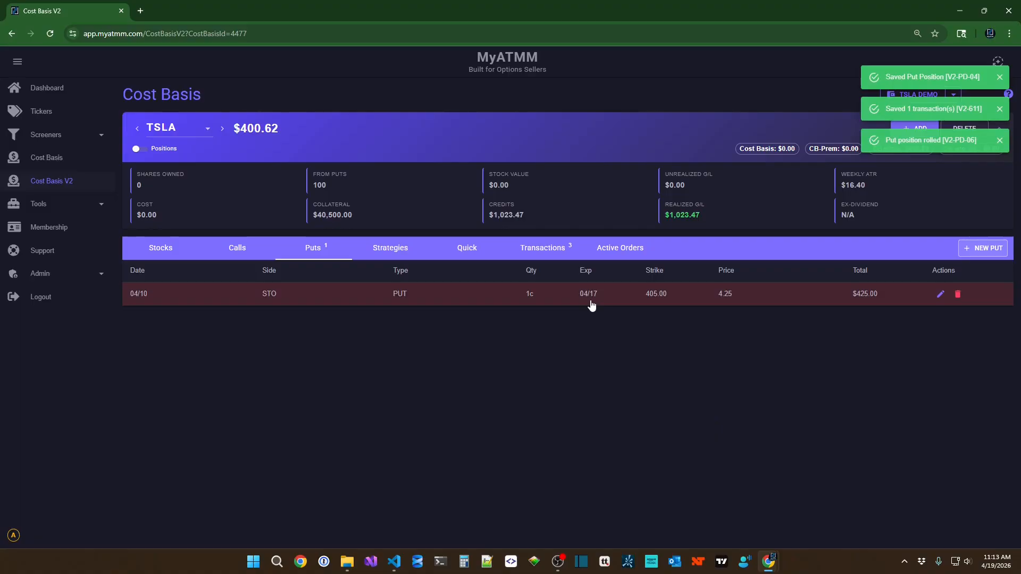
{"action": "left_click", "coordinate": [542, 251]}
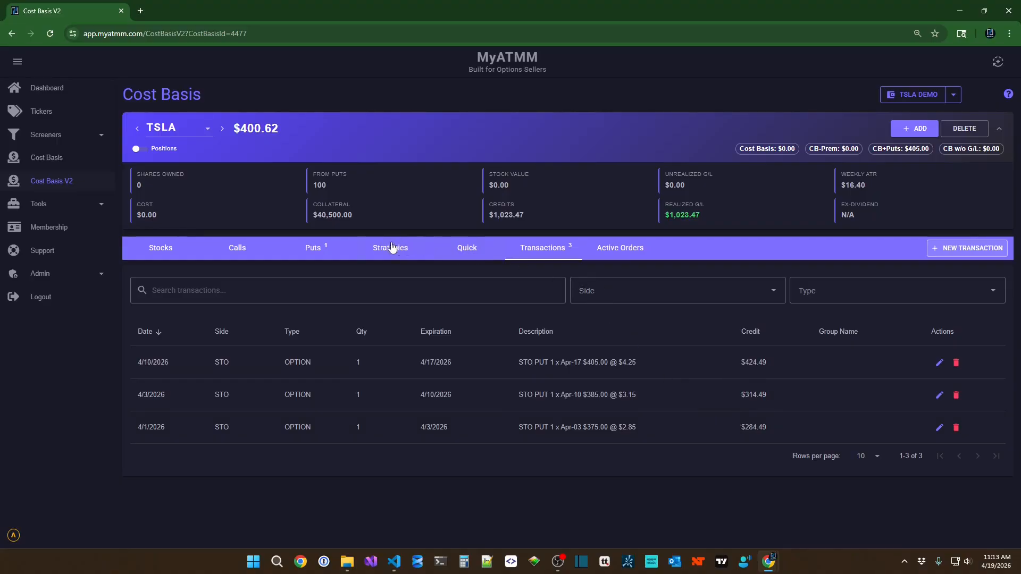
{"action": "left_click", "coordinate": [317, 250]}
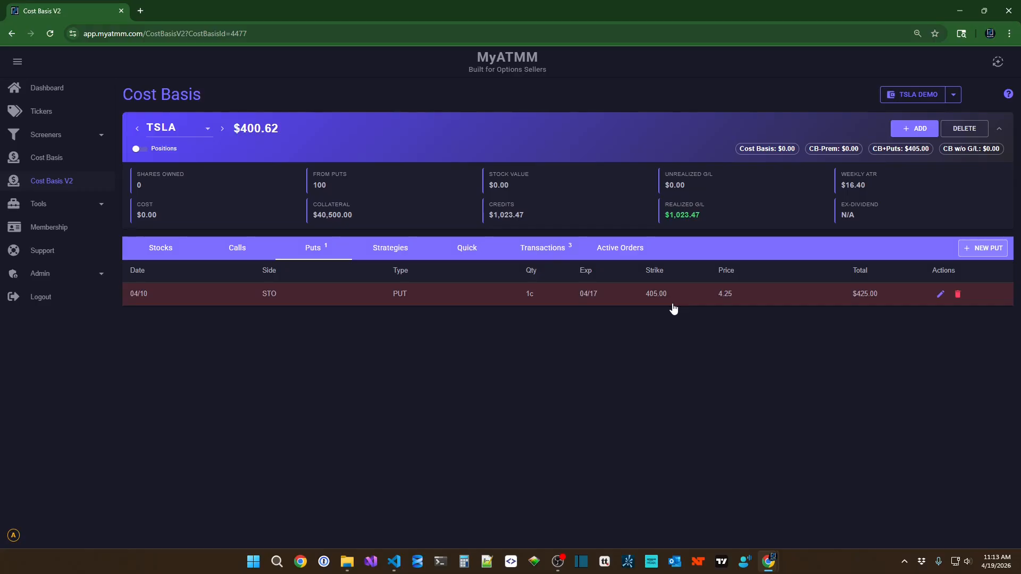
Step: Record the 405 put as assigned with assignment date 04/19, and confirm and submit the assignment
{"action": "left_click", "coordinate": [941, 294]}
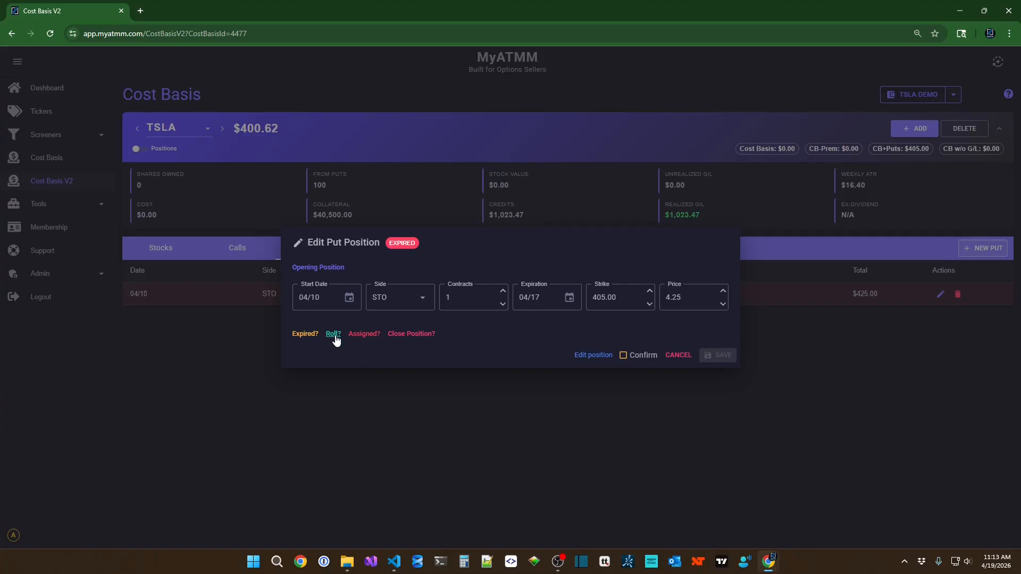
{"action": "left_click", "coordinate": [355, 335]}
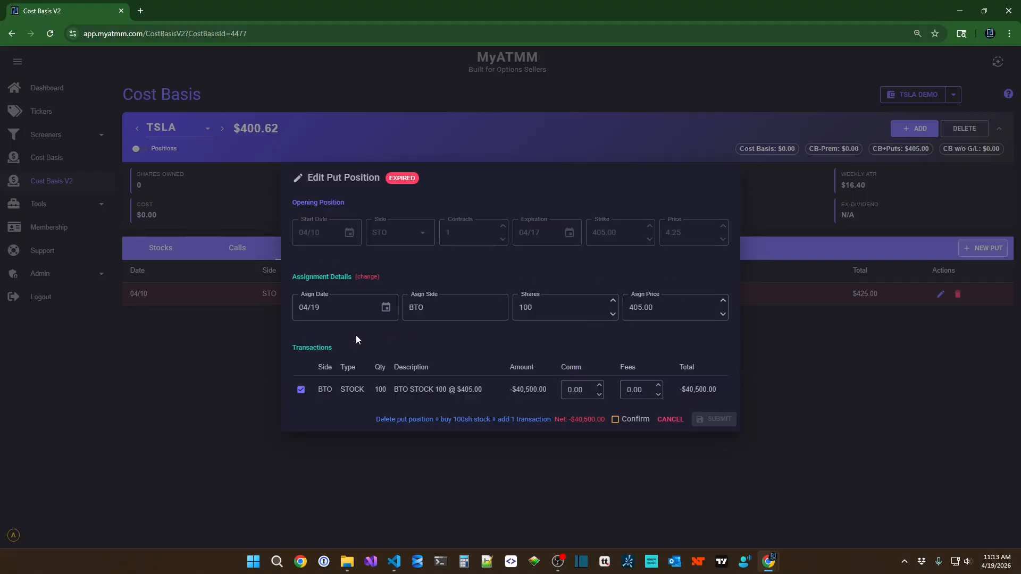
{"action": "left_click", "coordinate": [387, 310]}
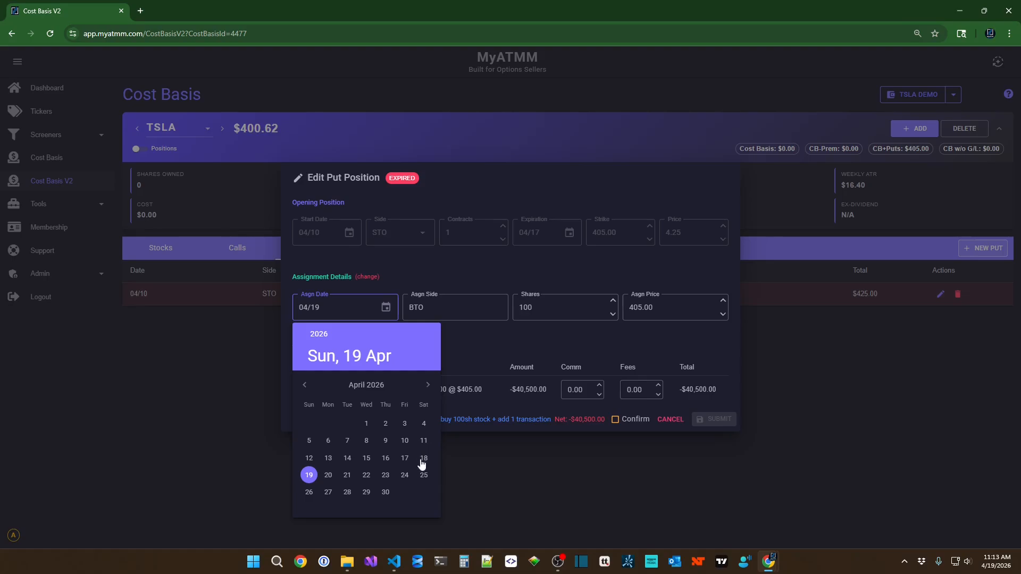
{"action": "left_click", "coordinate": [309, 475]}
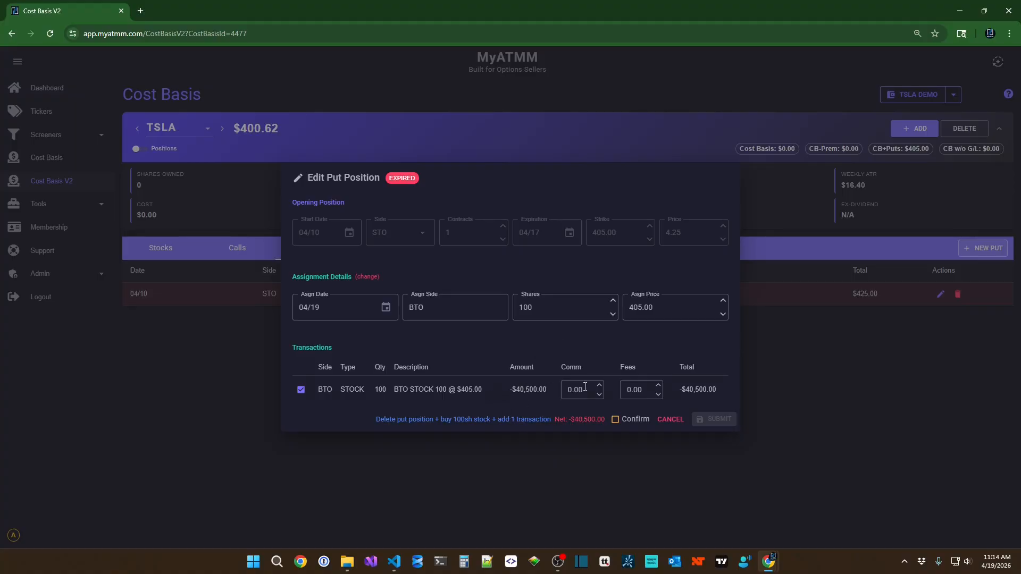
{"action": "left_click", "coordinate": [615, 420]}
{"action": "left_click", "coordinate": [706, 420]}
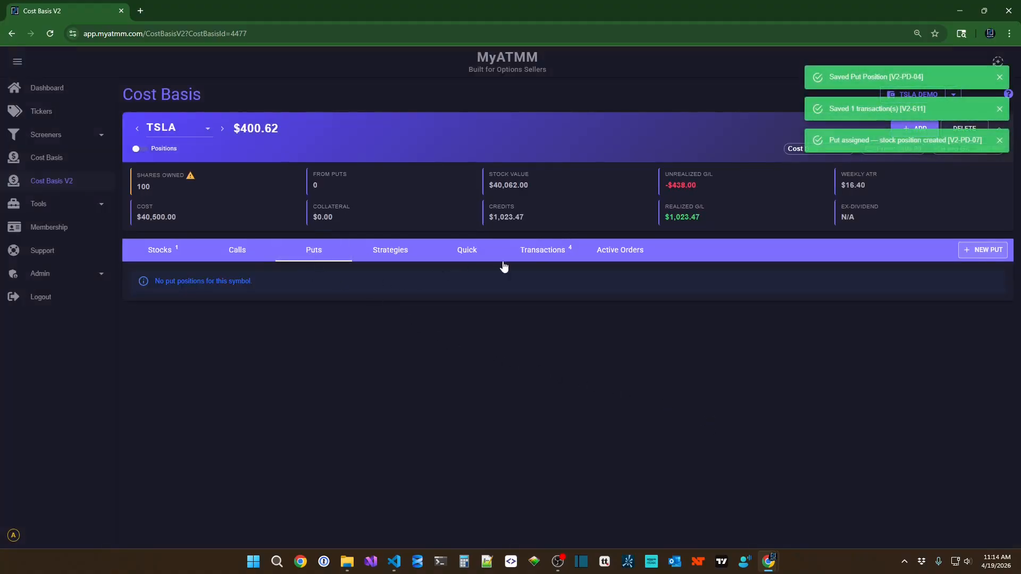
Step: Review the TSLA transactions and stock position, examining the realized gain, cost basis and CB-Prem figures
{"action": "left_click", "coordinate": [540, 255]}
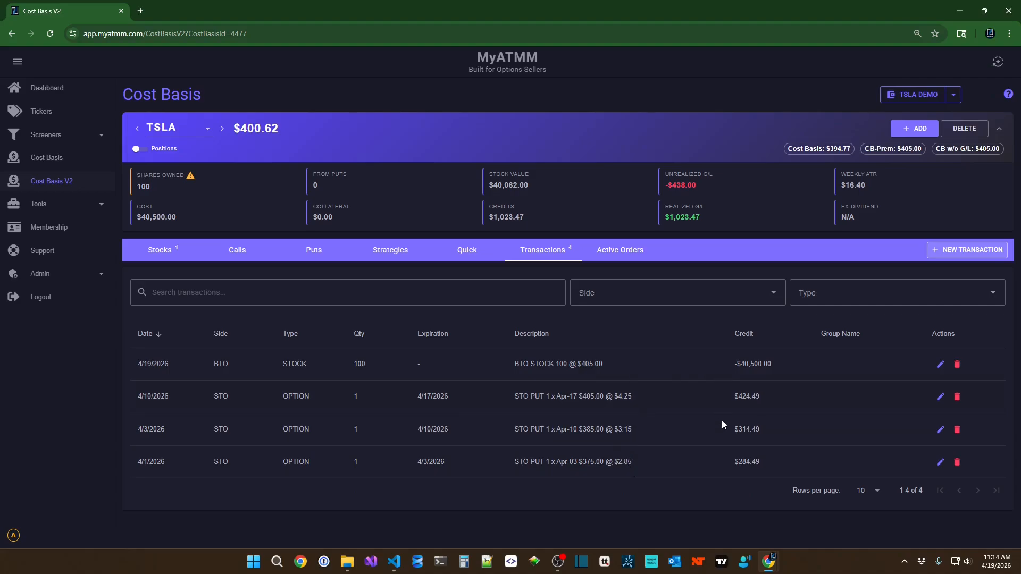
{"action": "left_click", "coordinate": [159, 255]}
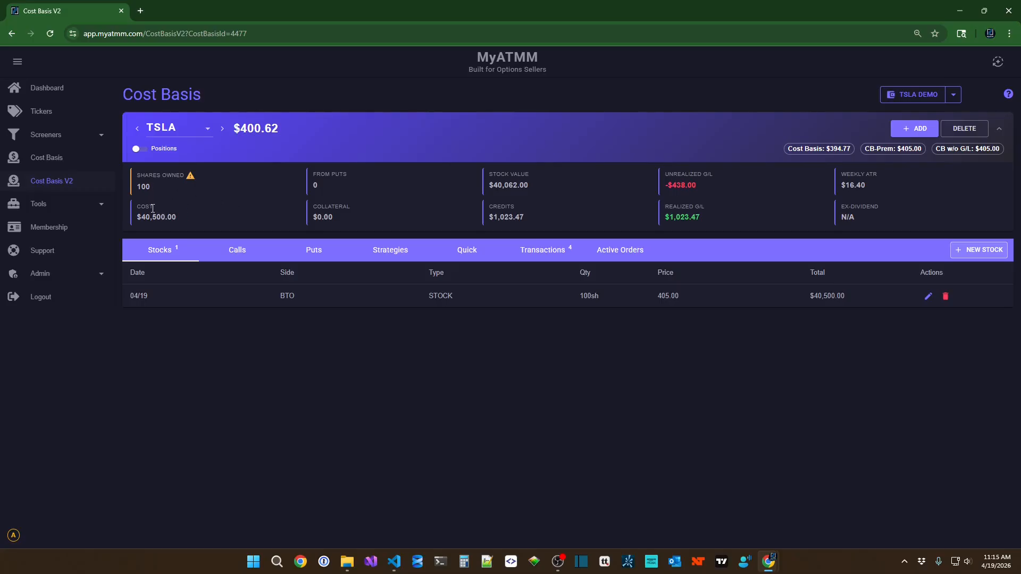
{"action": "mouse_move", "coordinate": [188, 179]}
{"action": "left_click_drag", "start_coordinate": [678, 217], "coordinate": [702, 220]}
{"action": "left_click_drag", "start_coordinate": [829, 149], "coordinate": [856, 151]}
{"action": "left_click_drag", "start_coordinate": [875, 150], "coordinate": [925, 151]}
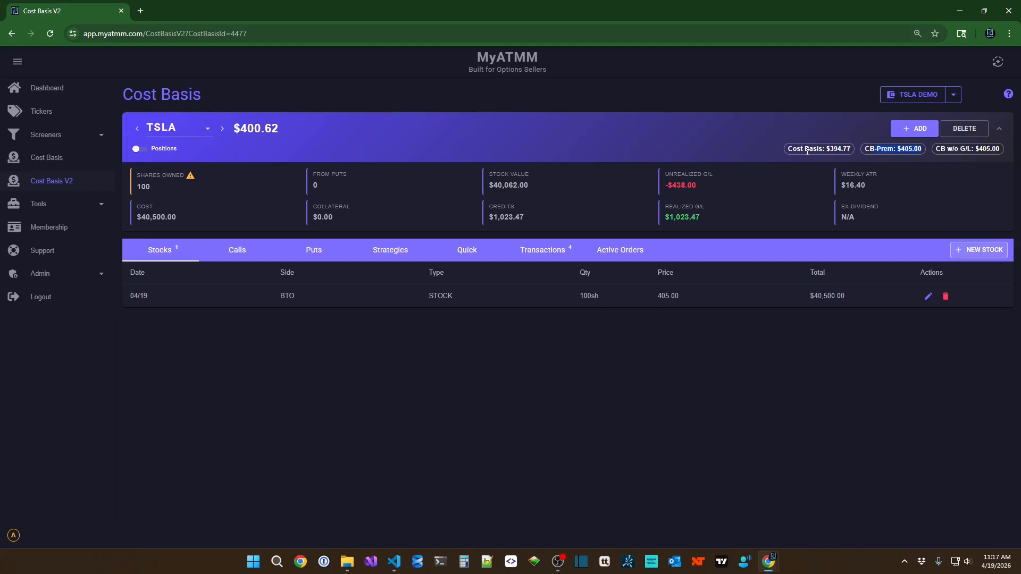
{"action": "left_click_drag", "start_coordinate": [789, 149], "coordinate": [835, 151]}
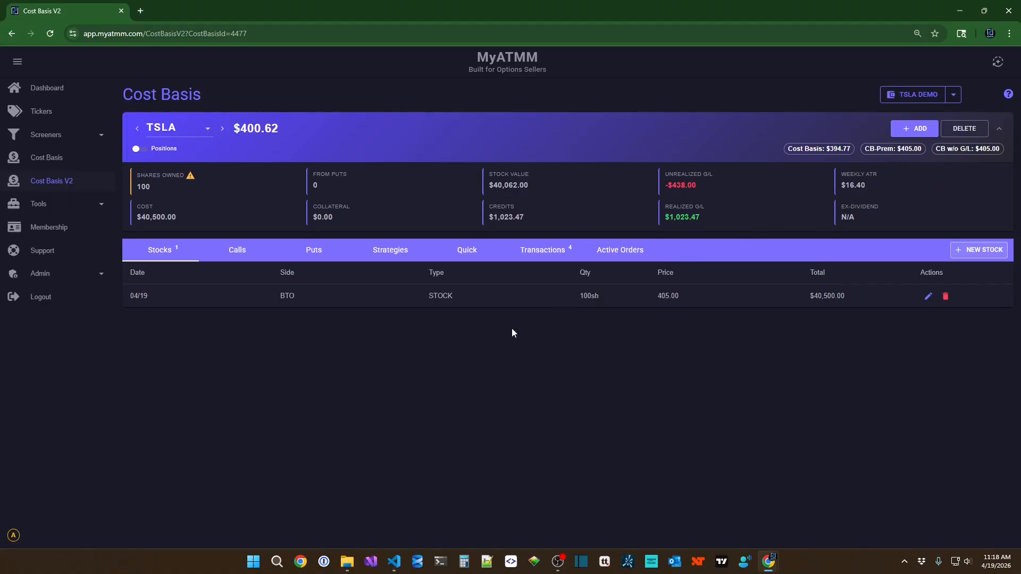
Step: Open the account dashboard and examine the equity curve, the weekly income chart and the positions table
{"action": "left_click", "coordinate": [47, 88]}
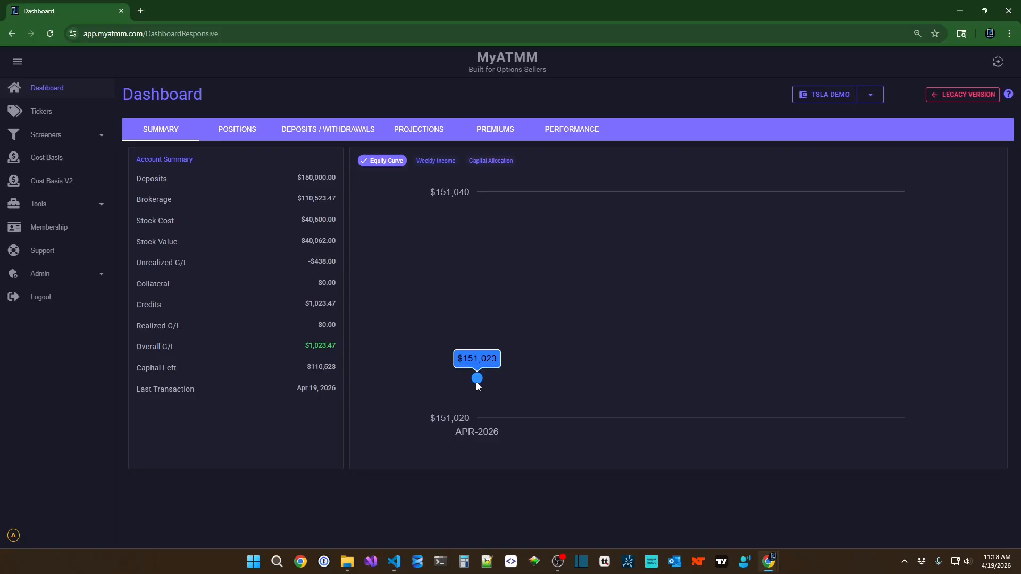
{"action": "left_click", "coordinate": [431, 161]}
{"action": "mouse_move", "coordinate": [547, 296]}
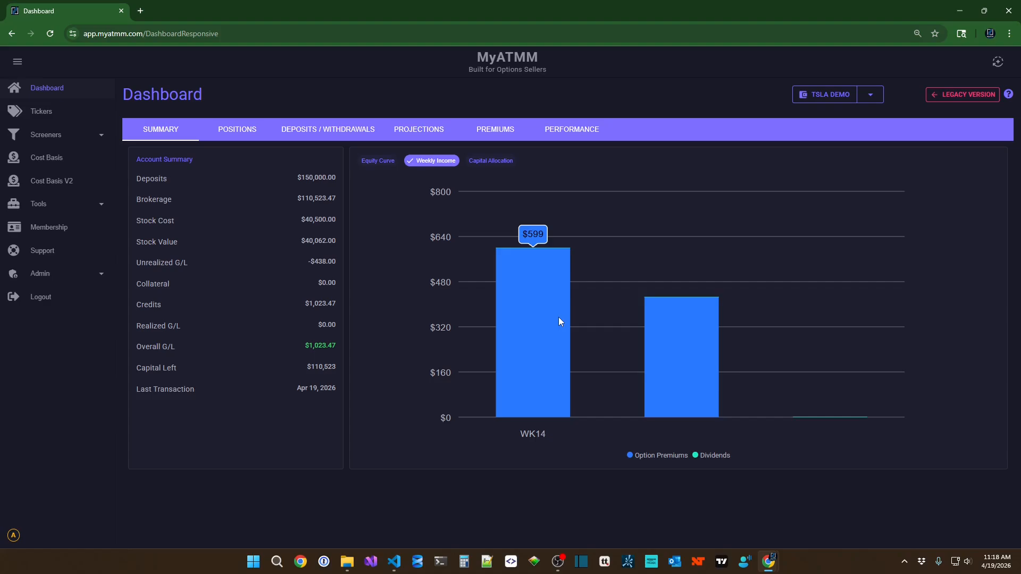
{"action": "mouse_move", "coordinate": [674, 341]}
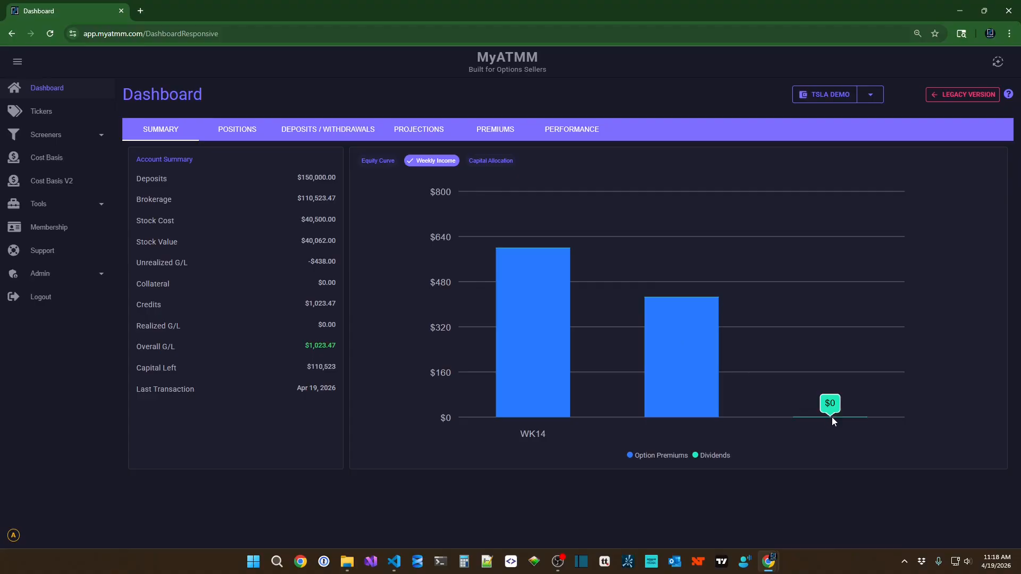
{"action": "left_click", "coordinate": [238, 137]}
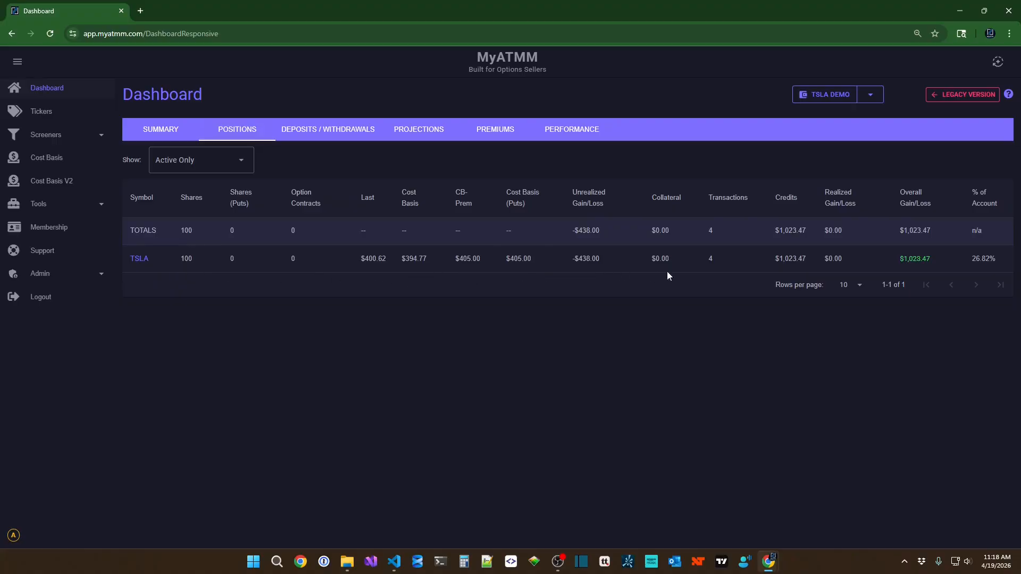
Step: Examine the premiums received in 2026, trying a different premium type filter
{"action": "left_click", "coordinate": [481, 132]}
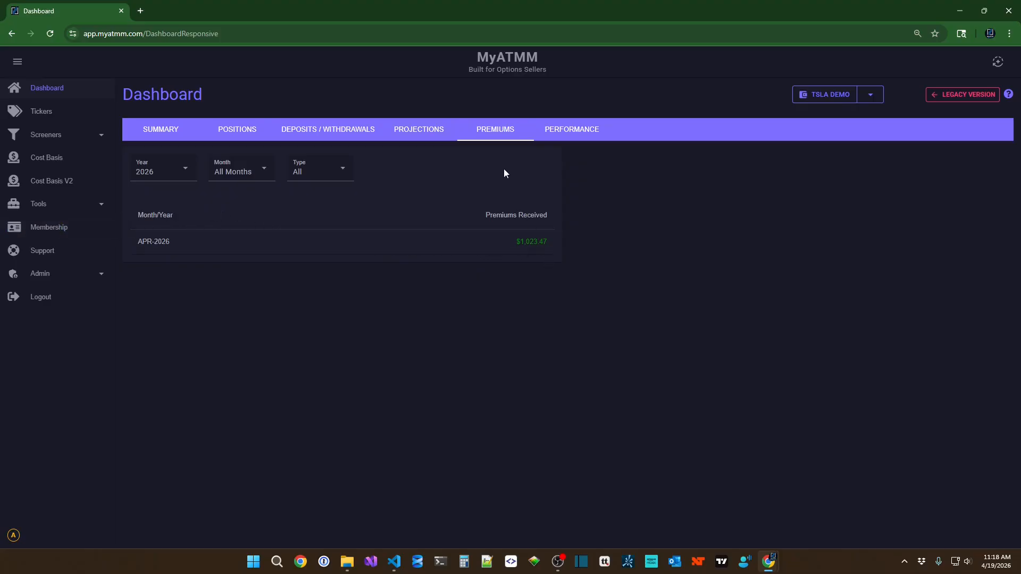
{"action": "left_click", "coordinate": [341, 173]}
{"action": "left_click", "coordinate": [320, 237]}
{"action": "left_click", "coordinate": [345, 175]}
{"action": "left_click", "coordinate": [326, 195]}
Step: Examine the weekly performance for 2026, comparing performance percentages and net working capital by week
{"action": "left_click", "coordinate": [584, 130]}
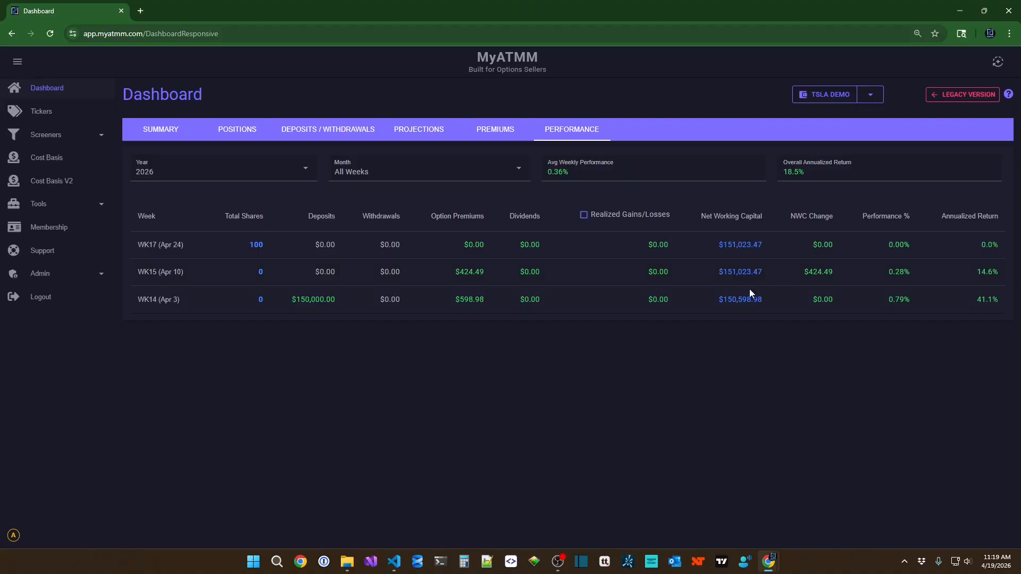
{"action": "mouse_move", "coordinate": [892, 241]}
{"action": "mouse_move", "coordinate": [898, 276]}
{"action": "left_click_drag", "start_coordinate": [729, 244], "coordinate": [764, 250]}
{"action": "left_click", "coordinate": [780, 248]}
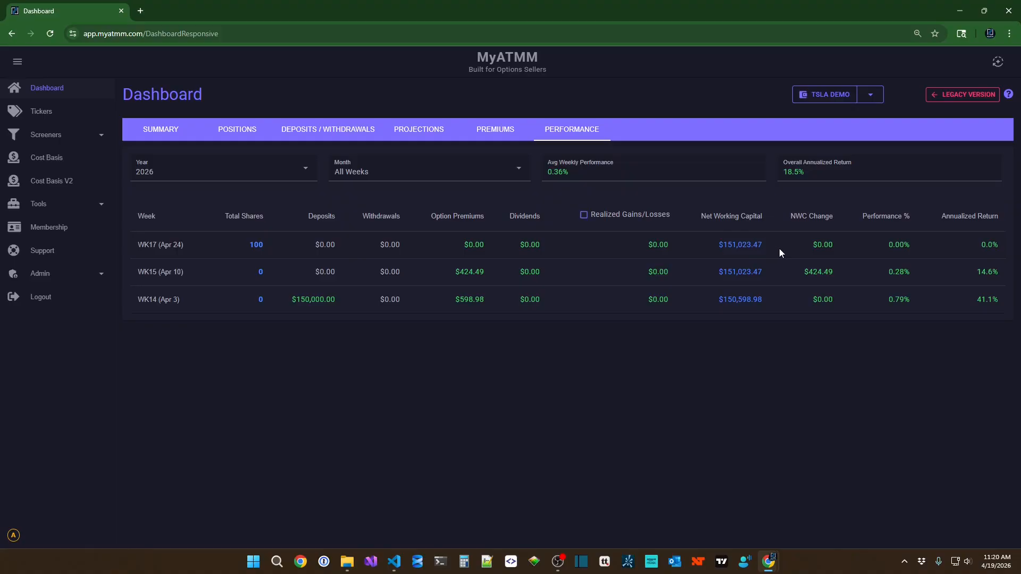